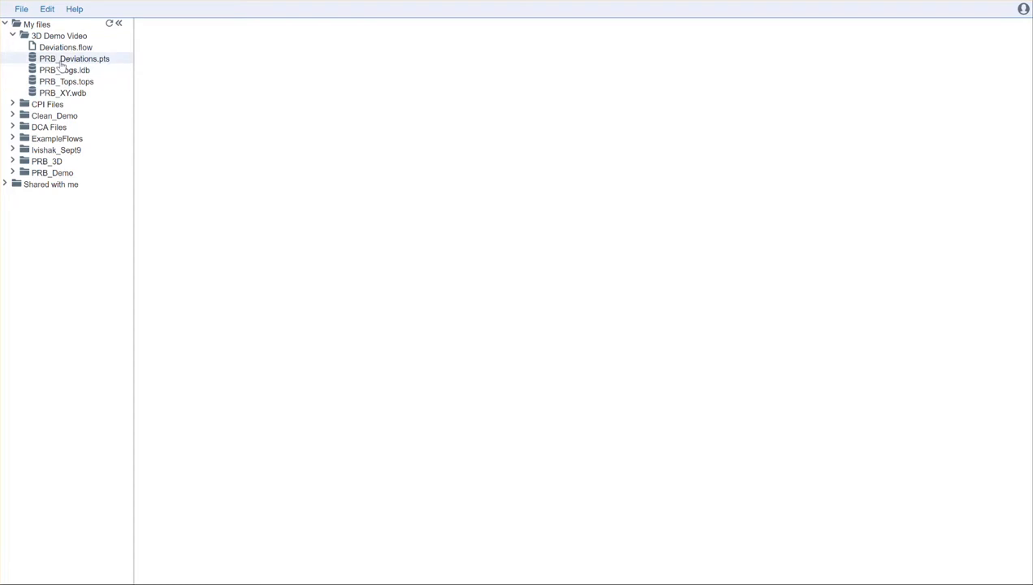
# Step: Open PRB_Deviations.pts, examine its API, MD, INC and AZI survey columns, and close the file
pyautogui.click(61, 64)
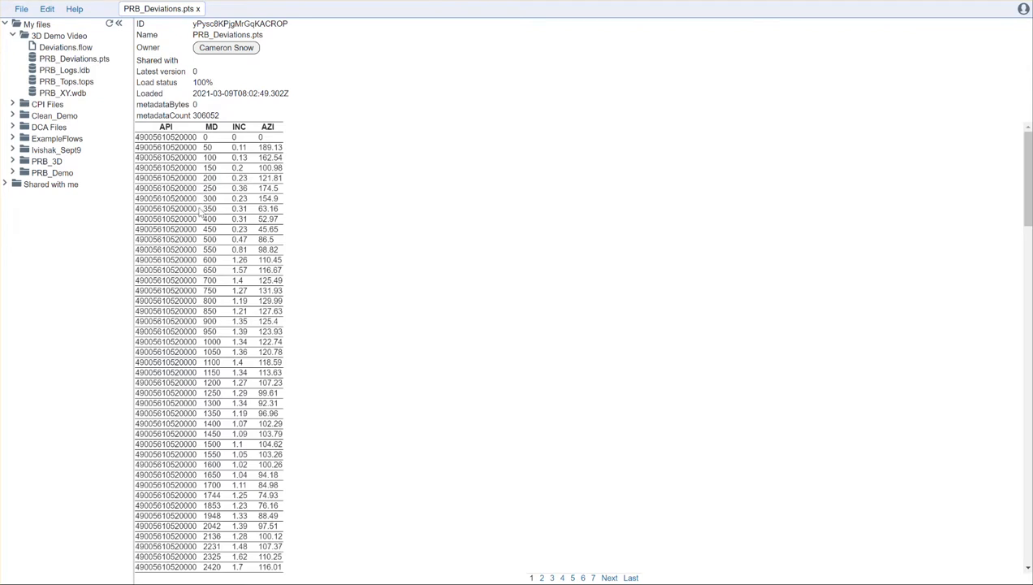
pyautogui.scroll(-4, 199, 211)
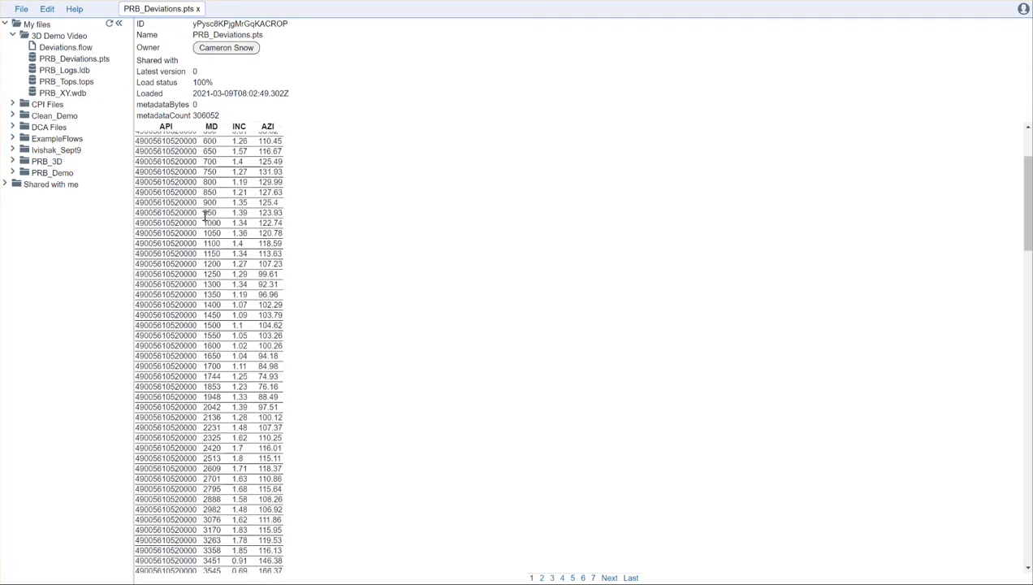
pyautogui.scroll(-20, 199, 221)
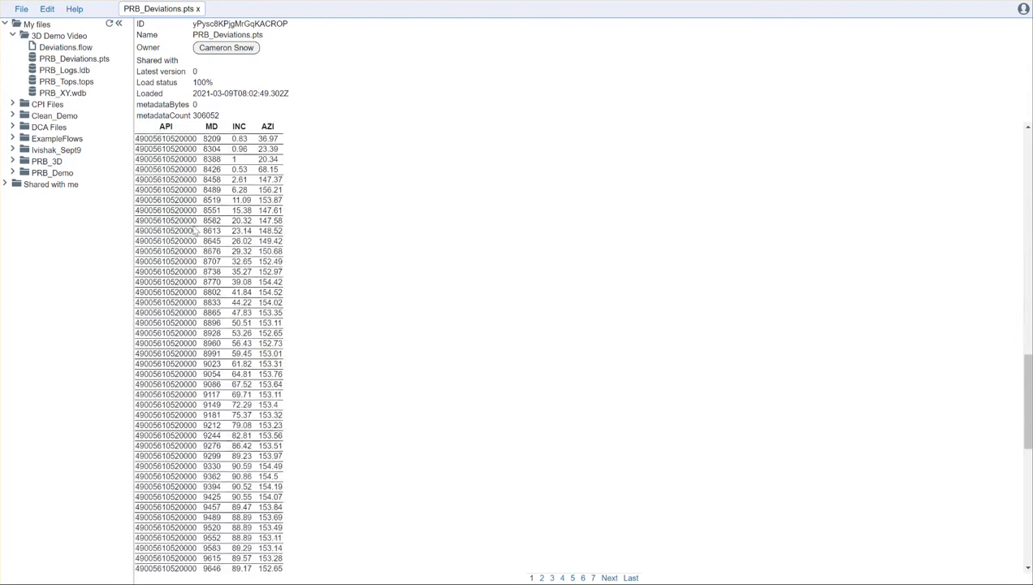
pyautogui.scroll(-2, 192, 231)
pyautogui.scroll(-2, 199, 260)
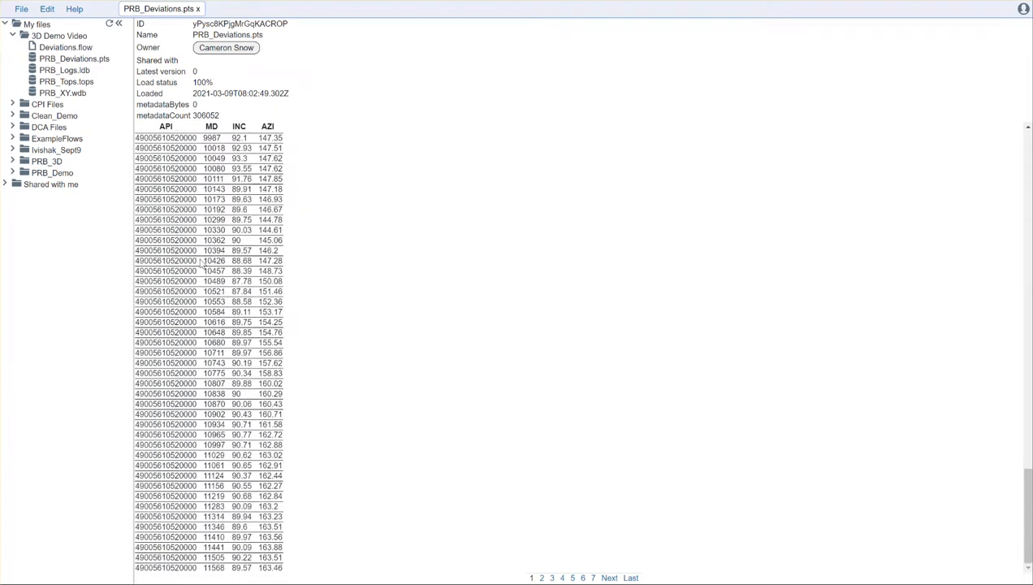
pyautogui.scroll(20, 195, 322)
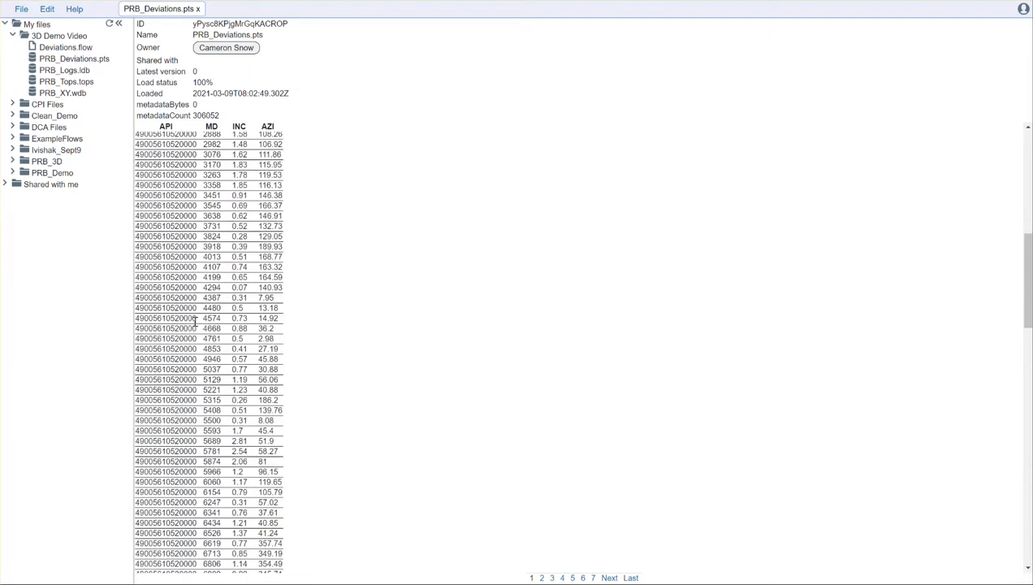
pyautogui.scroll(2, 195, 322)
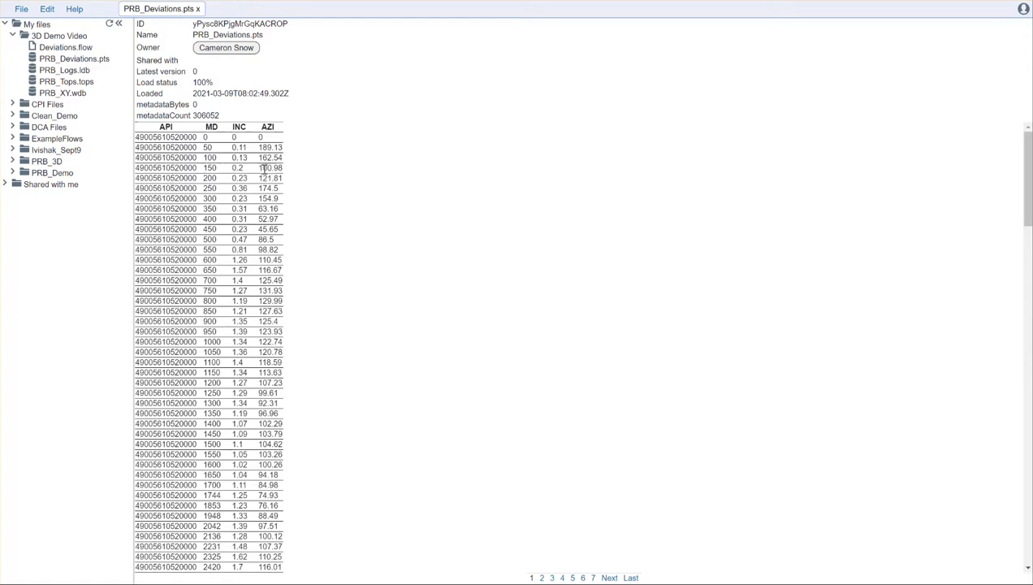
pyautogui.click(197, 9)
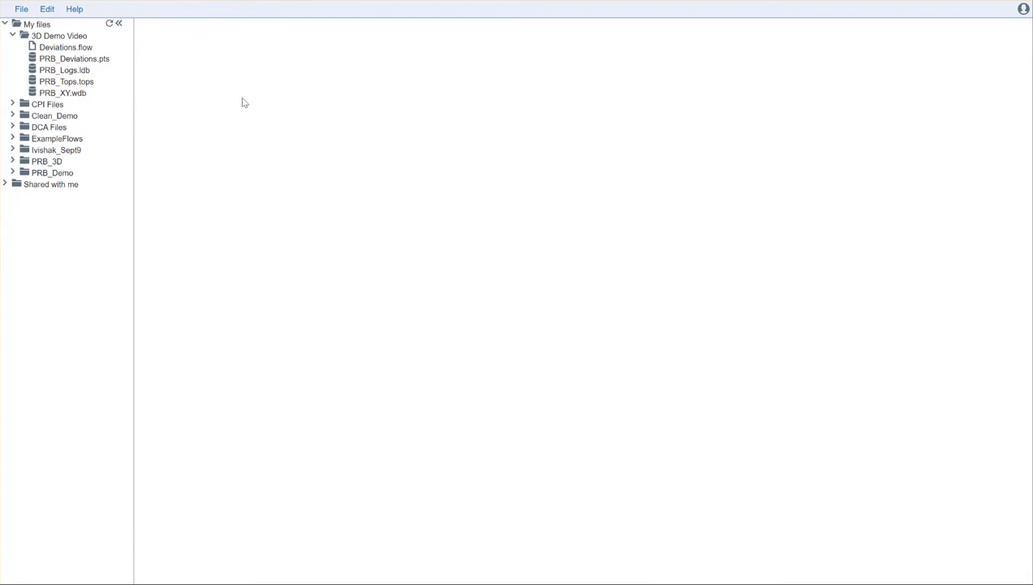
# Step: Open Deviations.flow from the 3D Demo Video folder and check the points file choice in its PointsInput stage
pyautogui.rightClick(55, 39)
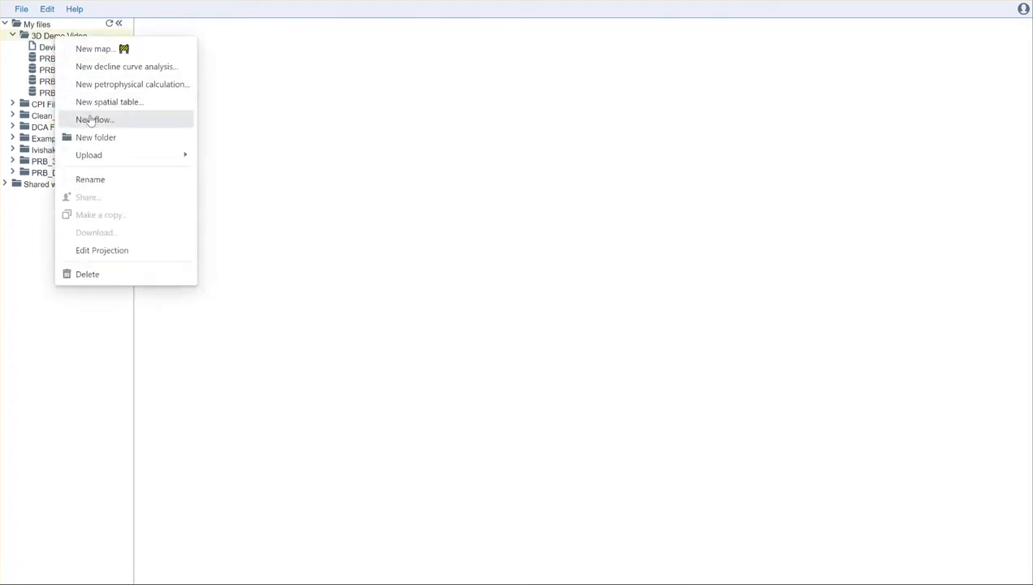
pyautogui.click(288, 102)
pyautogui.doubleClick(72, 49)
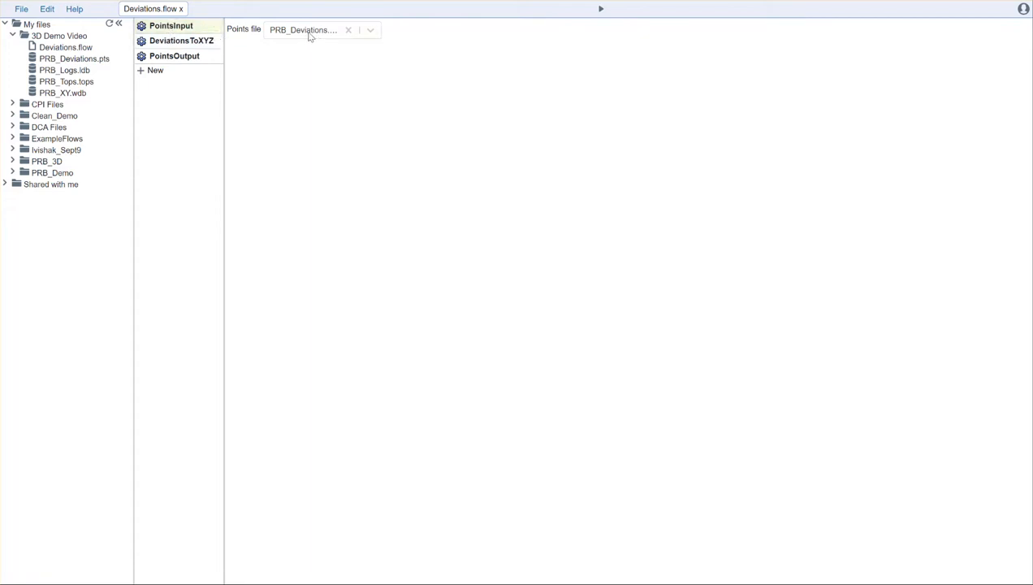
pyautogui.click(371, 32)
pyautogui.click(372, 33)
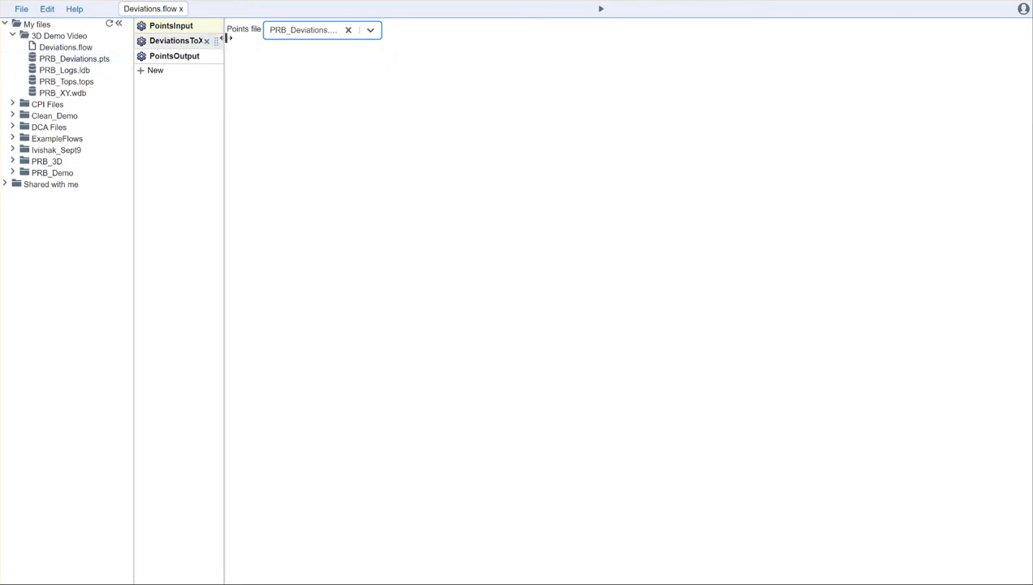
# Step: Examine the API, measured-depth, inclination and azimuth column assignments in the flow's DeviationsToXYZ stage
pyautogui.click(168, 43)
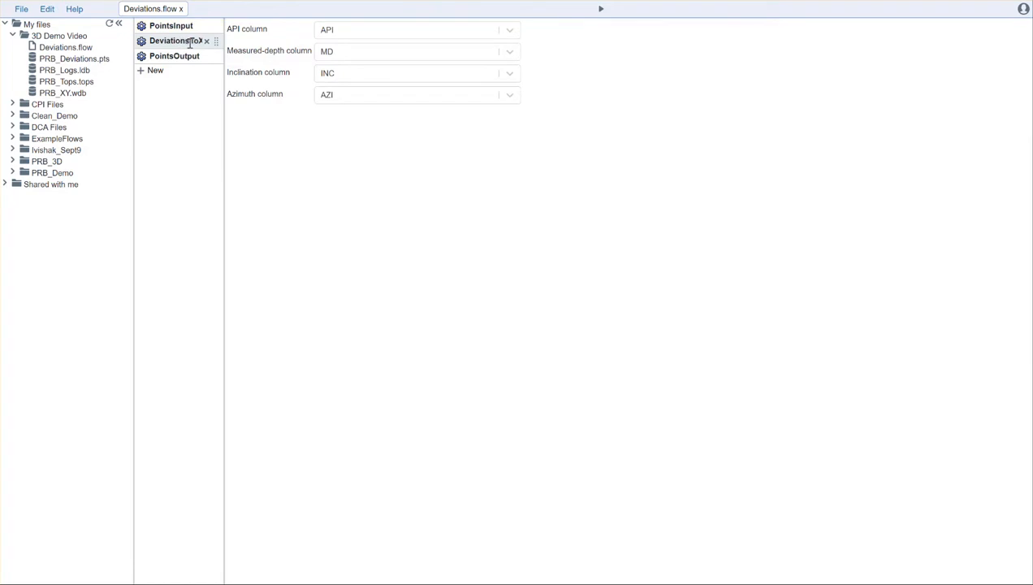
pyautogui.click(510, 32)
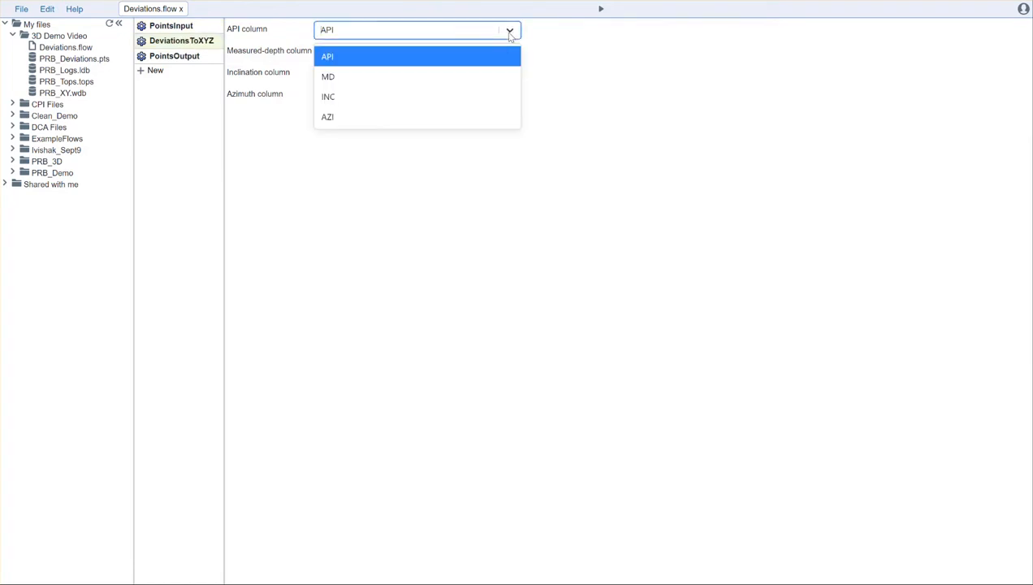
pyautogui.click(510, 32)
pyautogui.click(510, 54)
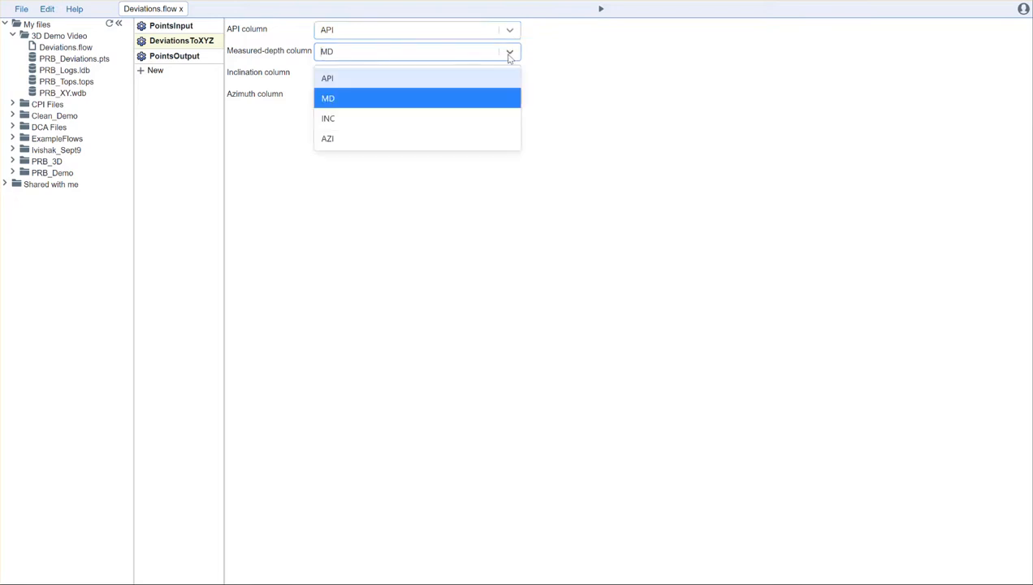
pyautogui.click(509, 54)
pyautogui.click(510, 74)
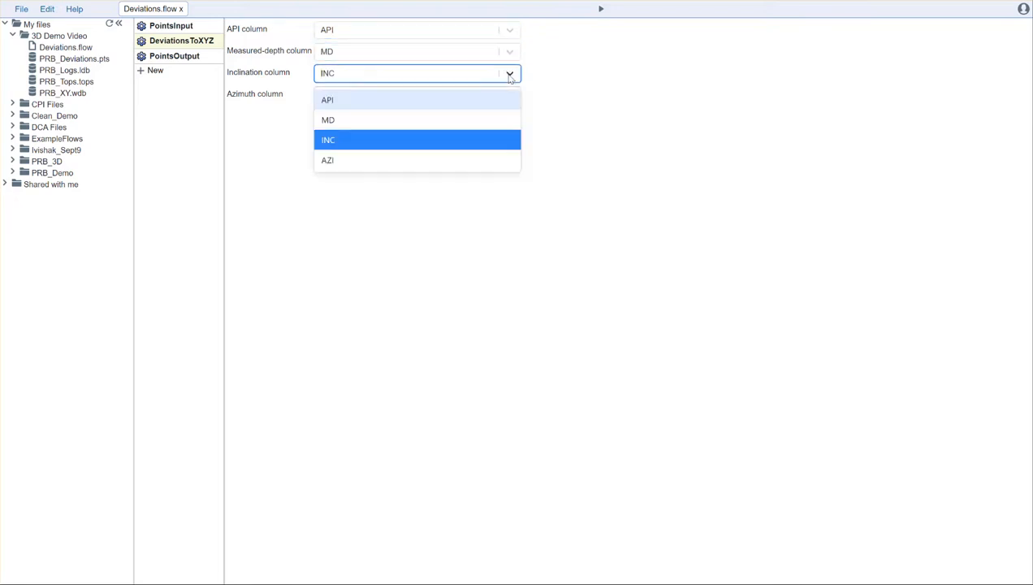
pyautogui.click(510, 74)
pyautogui.click(510, 95)
pyautogui.click(511, 97)
pyautogui.click(542, 127)
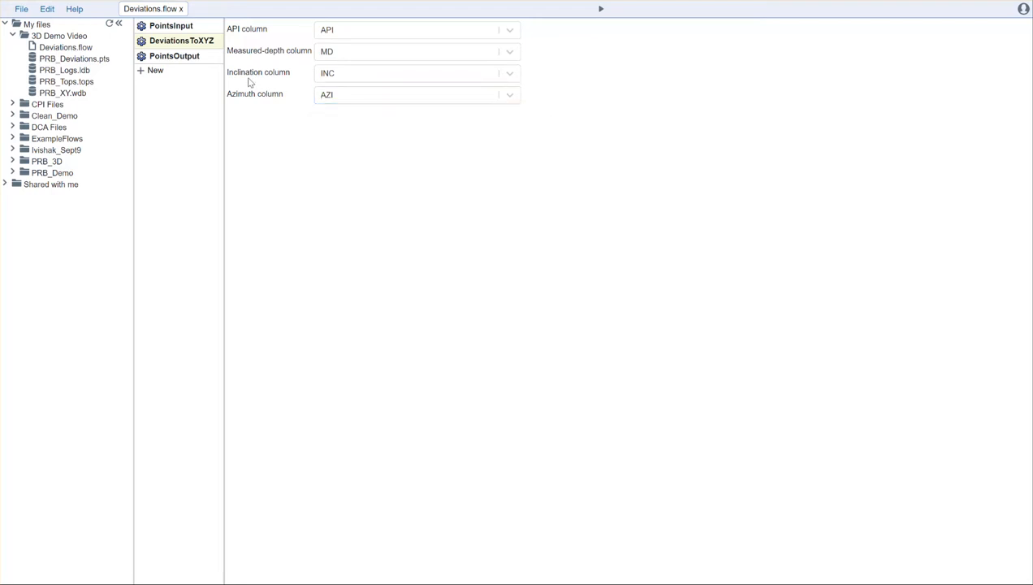
# Step: Display the output filename of the PointsOutput stage and run the deviations flow
pyautogui.click(171, 58)
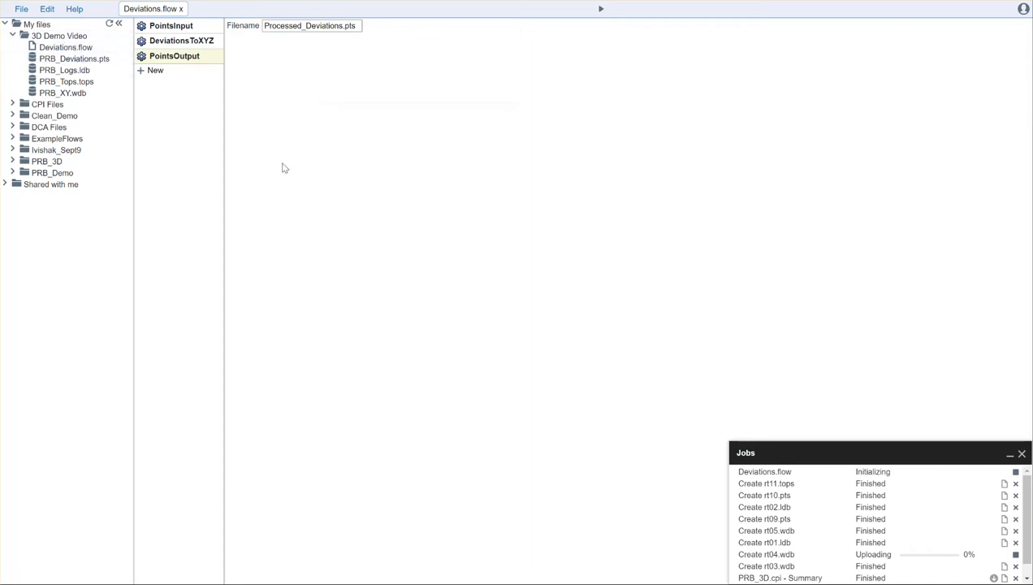
# Step: Create a new projection file for the 3D Demo Video folder
pyautogui.rightClick(55, 39)
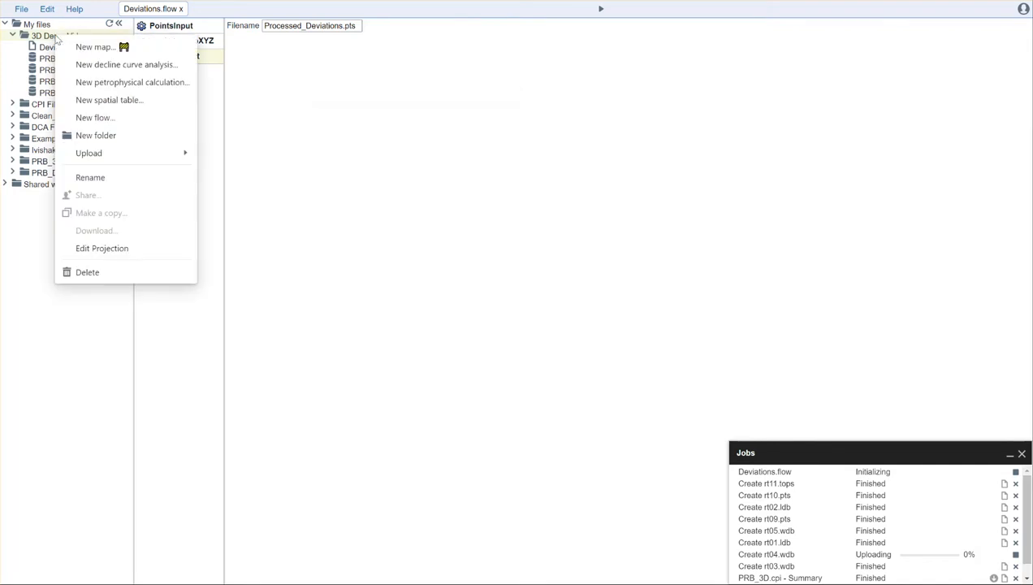
pyautogui.click(122, 255)
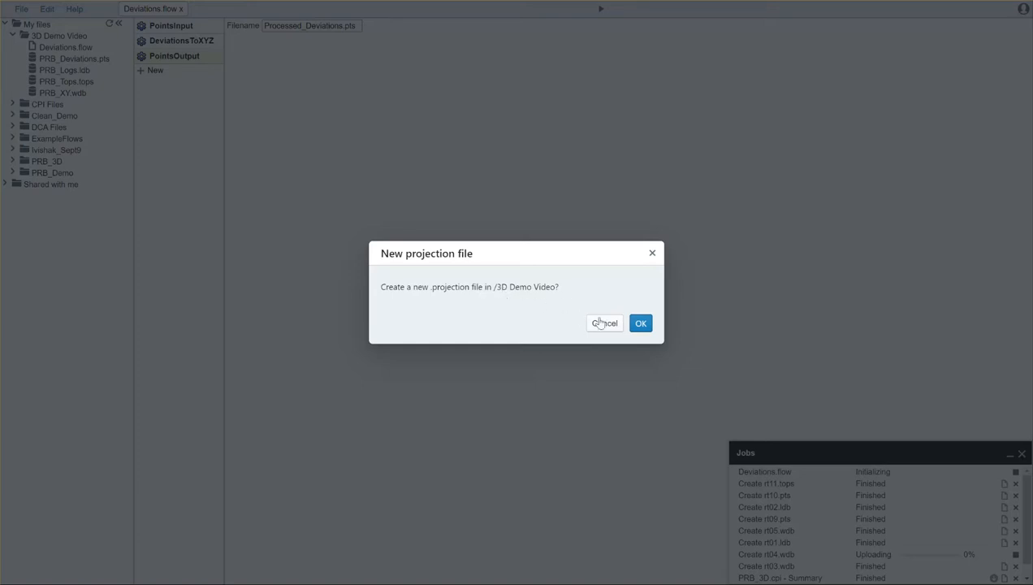
pyautogui.click(642, 323)
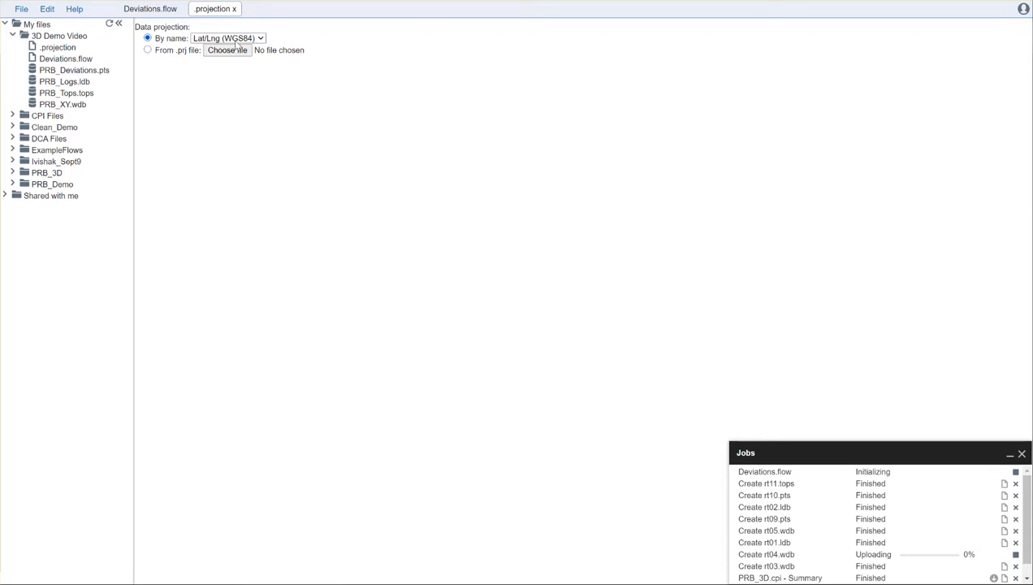
# Step: Set the data projection from the file 3736.prj and expand its full definition
pyautogui.click(162, 51)
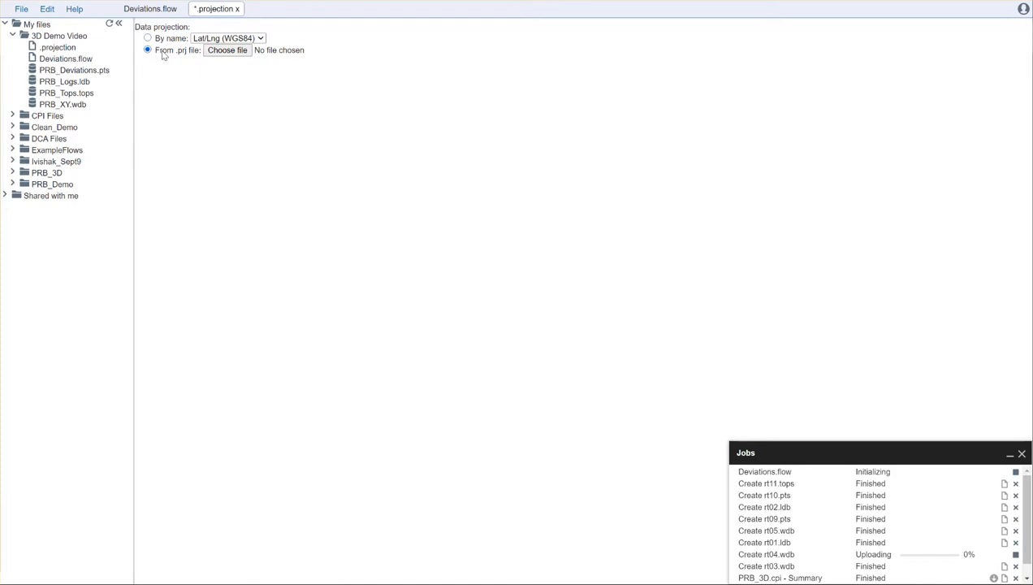
pyautogui.click(228, 51)
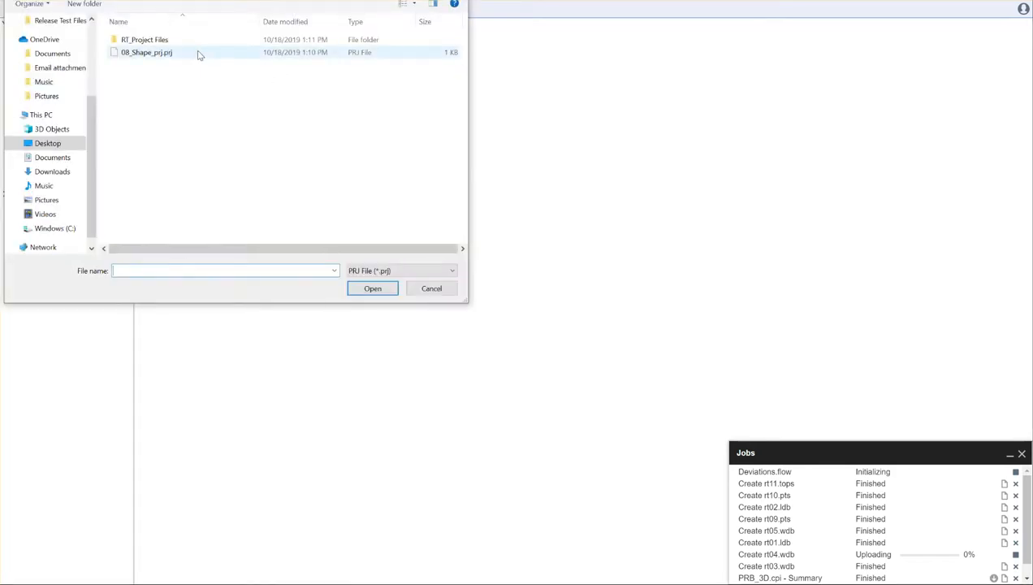
pyautogui.hotkey('alt', 'Up')
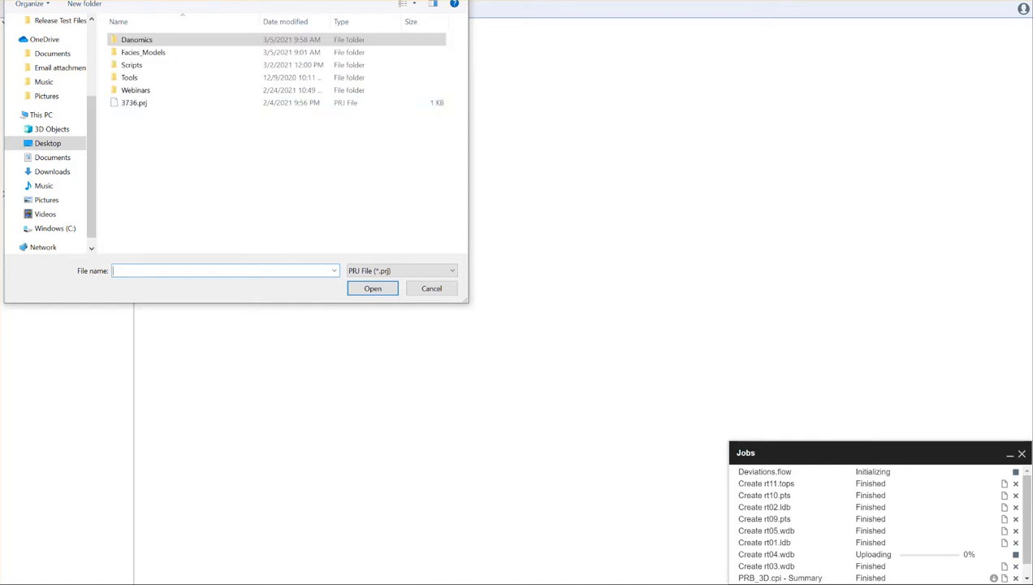
pyautogui.click(137, 102)
pyautogui.click(367, 290)
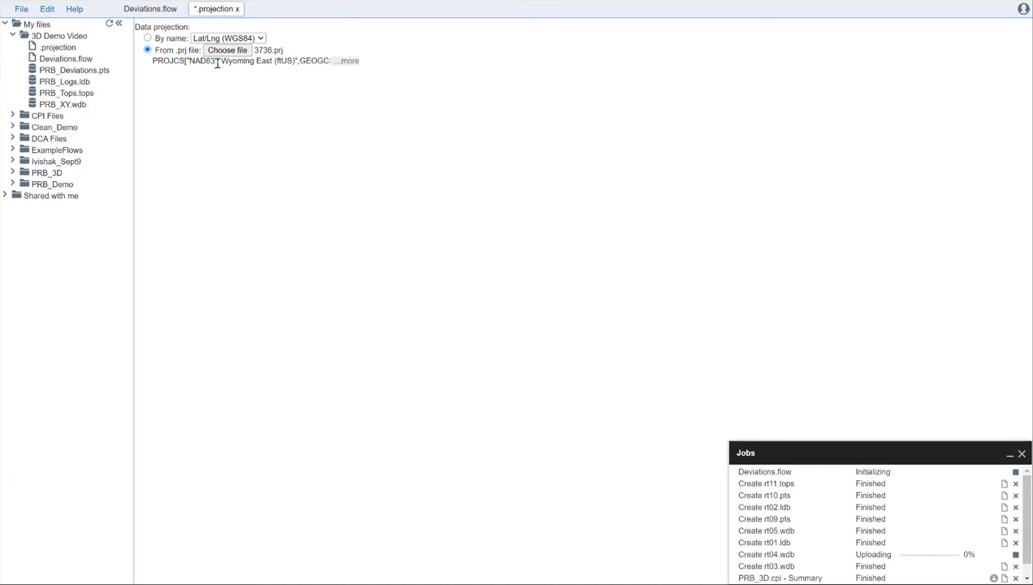
pyautogui.click(341, 61)
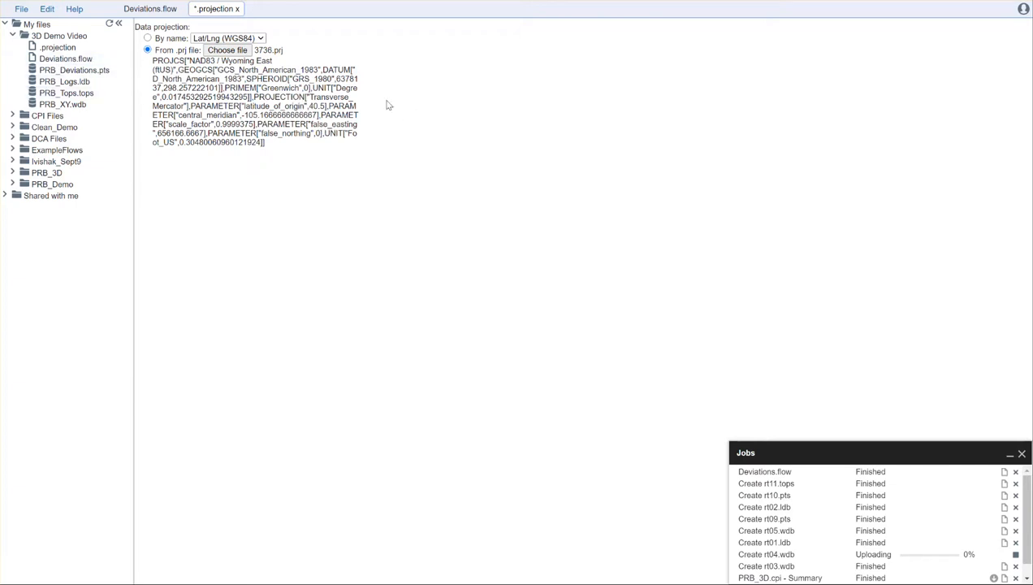
# Step: Save the projection file with its new setting and close it
pyautogui.click(13, 36)
pyautogui.click(21, 9)
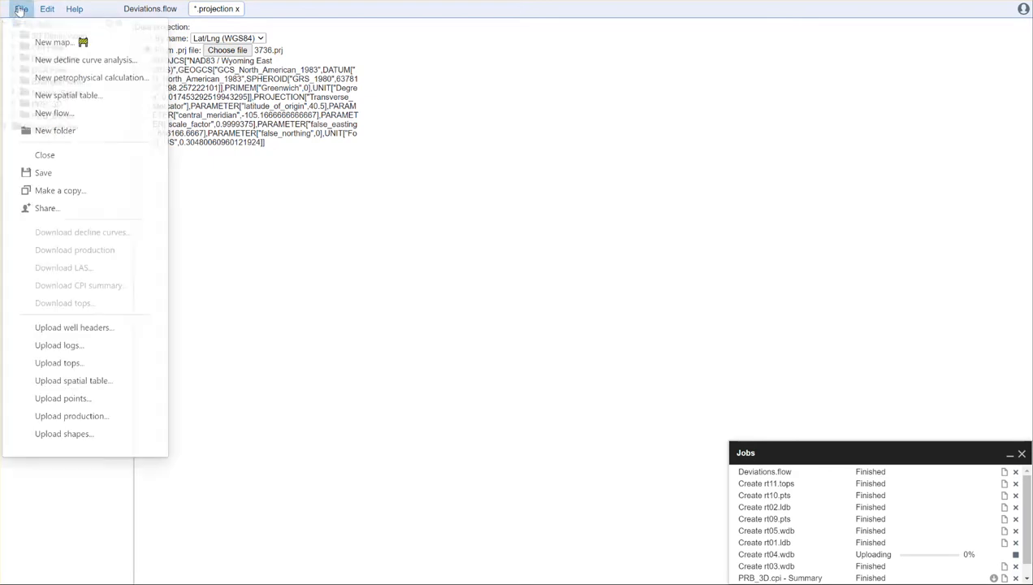
pyautogui.click(80, 177)
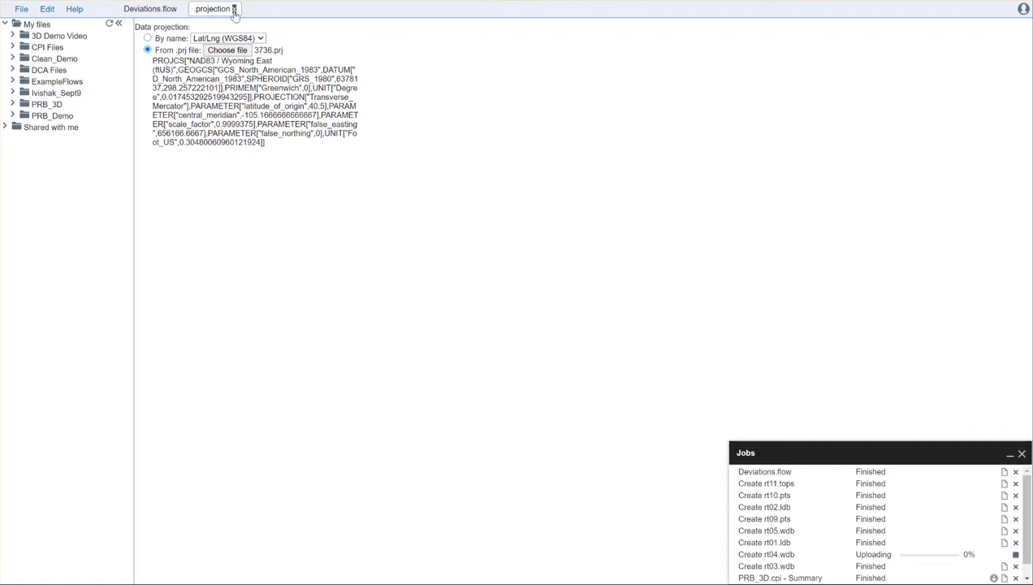
pyautogui.click(234, 9)
# Step: Examine the calculated columns of Processed_Deviations.pts in the 3D Demo Video folder, and close it along with Deviations.flow
pyautogui.click(13, 36)
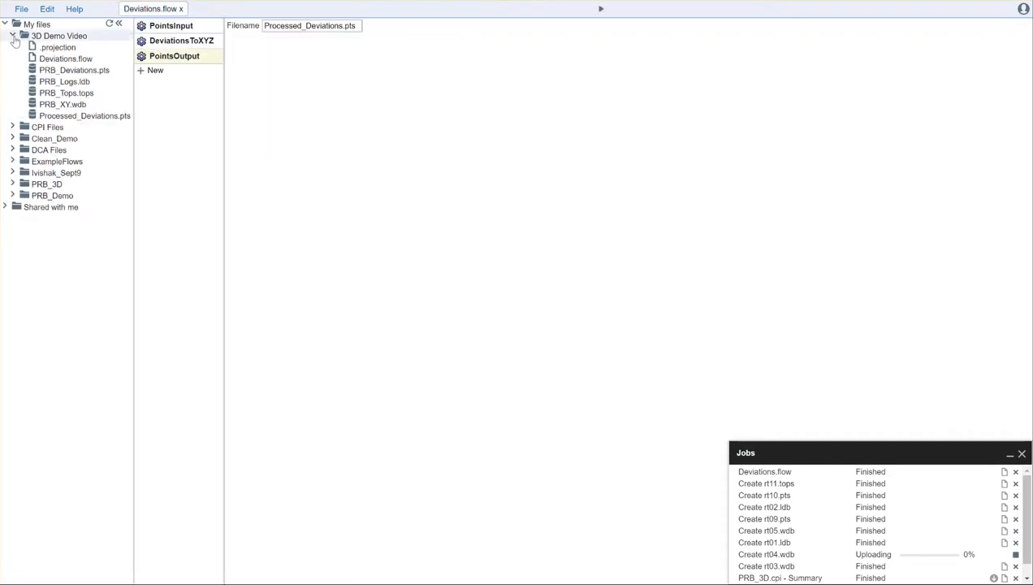
pyautogui.doubleClick(83, 119)
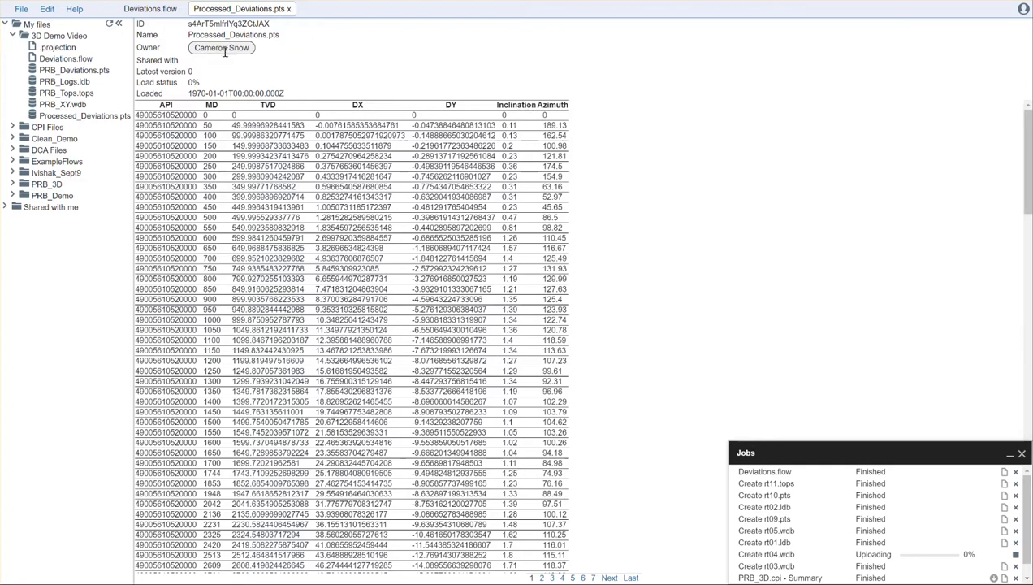
pyautogui.click(289, 9)
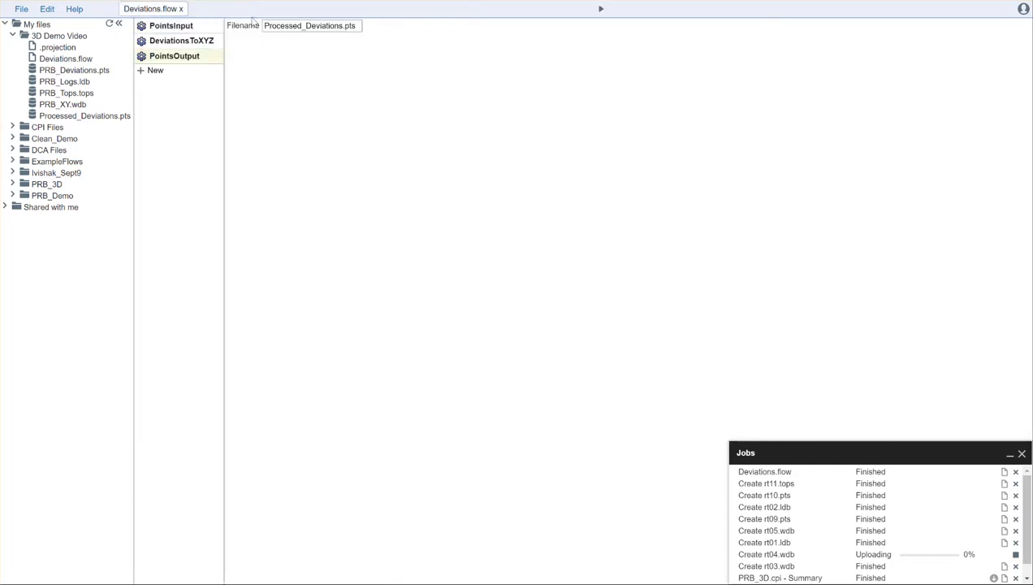
pyautogui.click(182, 9)
# Step: Create a new petrophysical analysis named 3D Demo.cpi in the 3D Demo Video folder
pyautogui.click(60, 36)
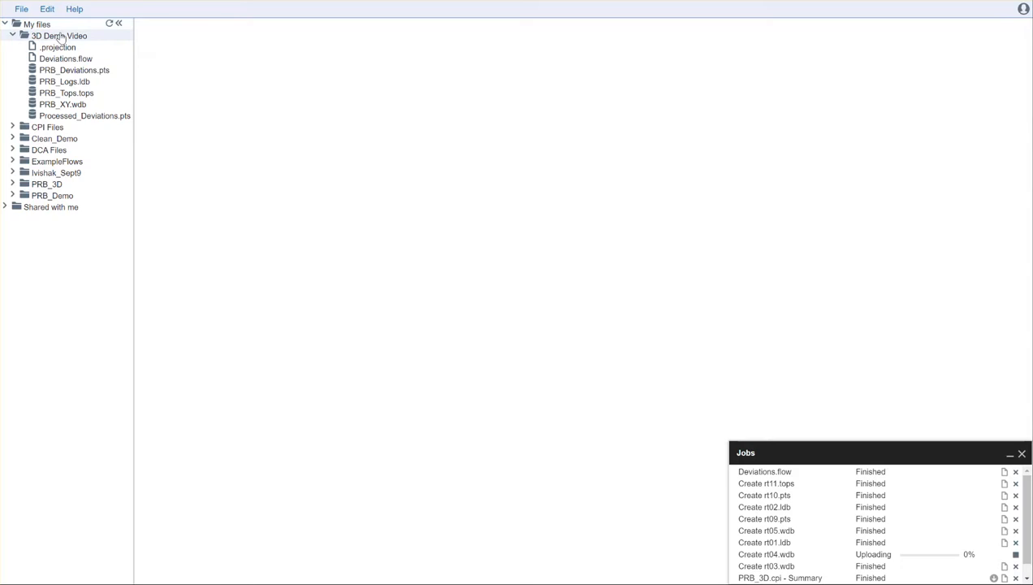
pyautogui.rightClick(60, 37)
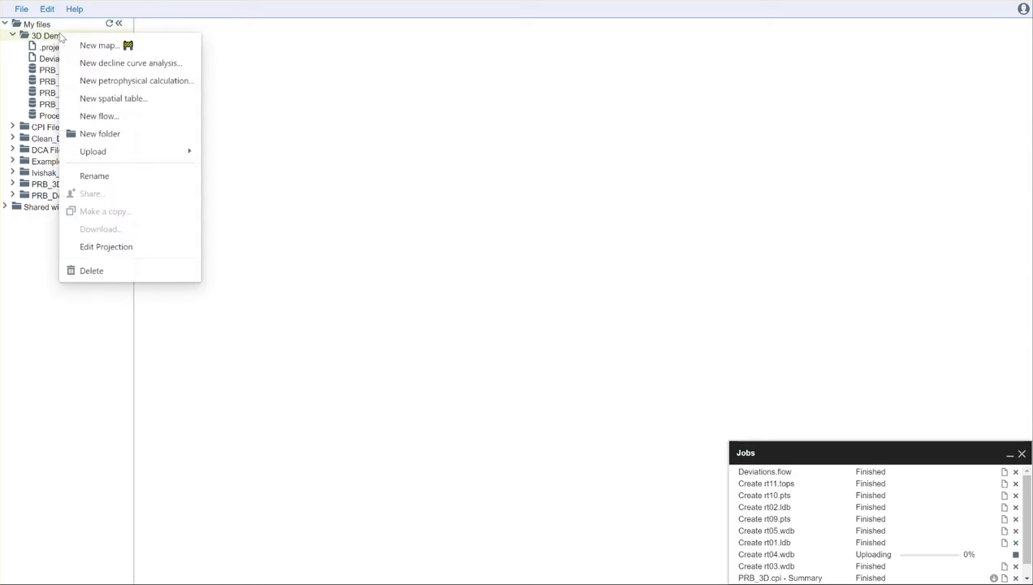
pyautogui.click(108, 82)
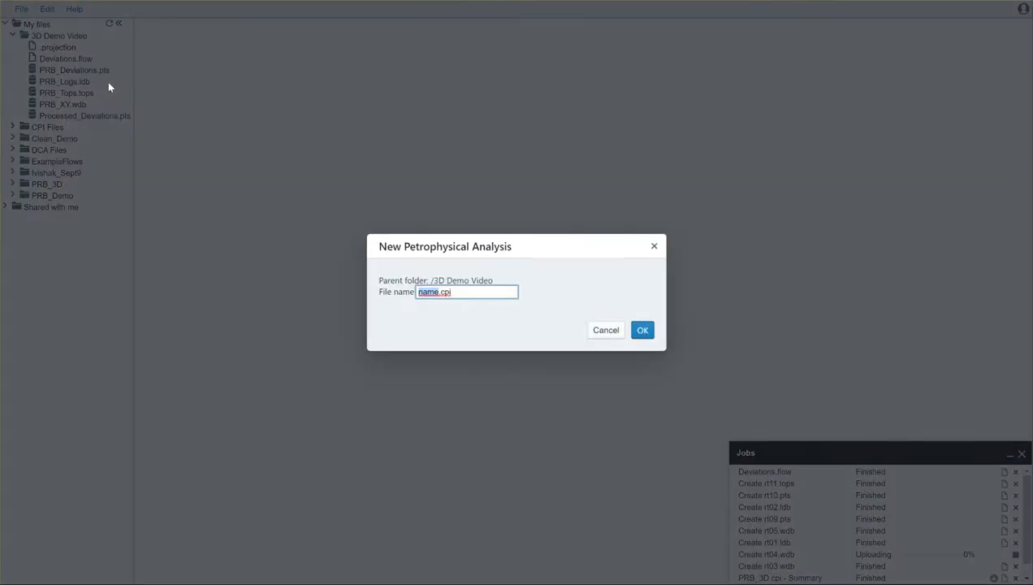
pyautogui.write('3D Demo')
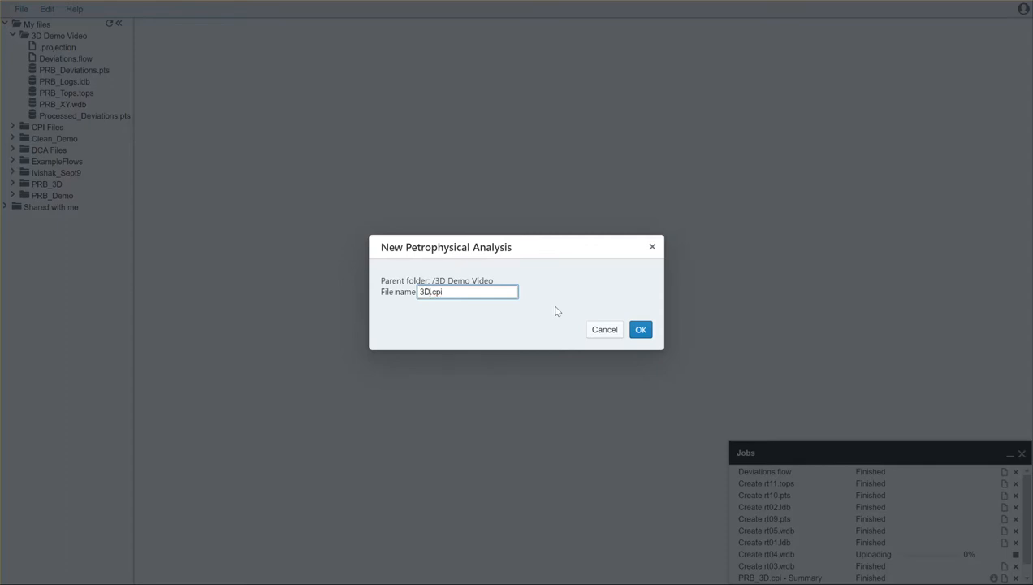
pyautogui.click(641, 330)
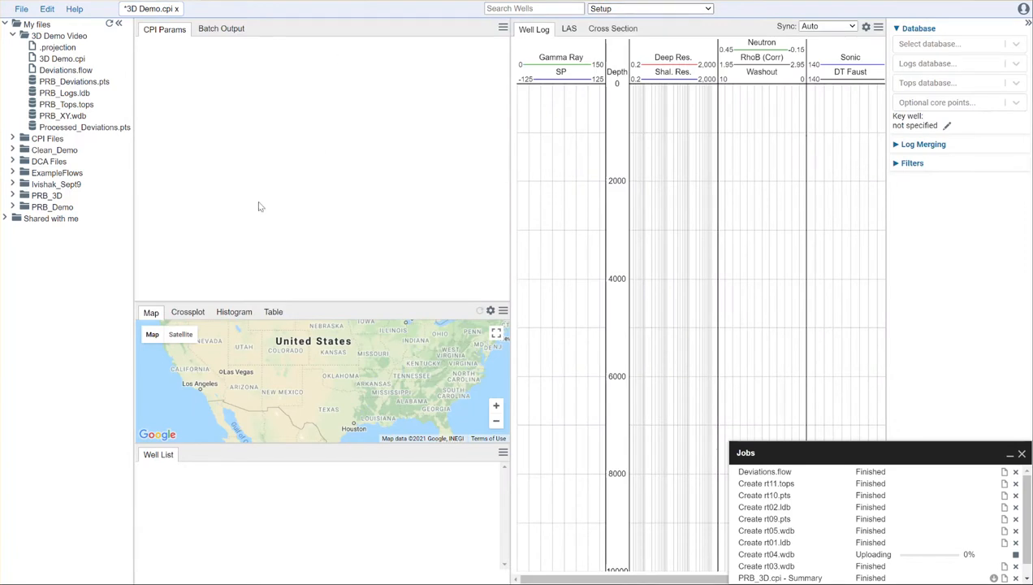
# Step: Assign PRB_XY.wdb, PRB_Logs.ldb and PRB_Tops.tops as the analysis's well, logs and tops databases
pyautogui.click(1016, 46)
pyautogui.click(945, 71)
pyautogui.click(1013, 65)
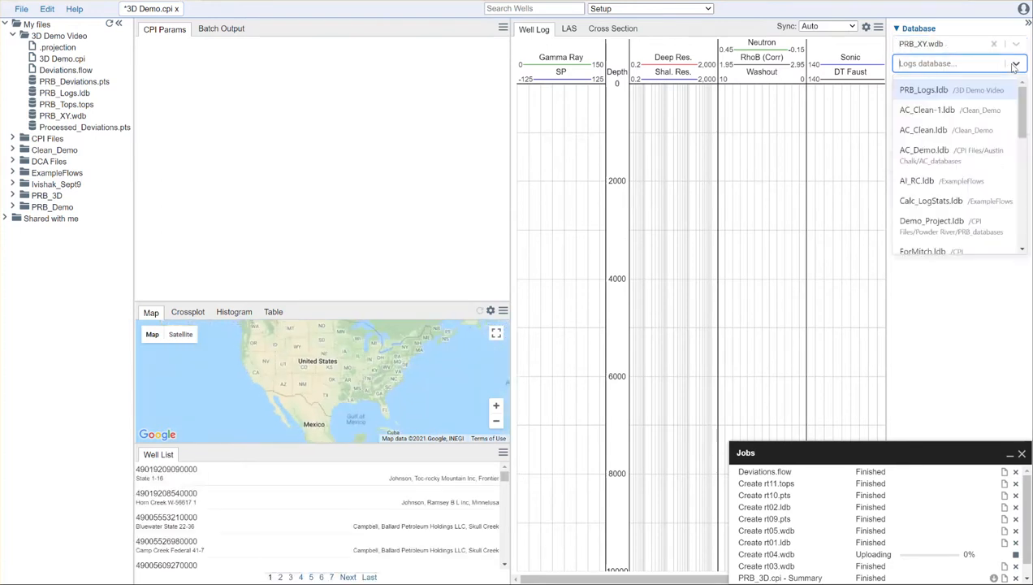
pyautogui.click(963, 90)
pyautogui.click(957, 83)
pyautogui.click(955, 101)
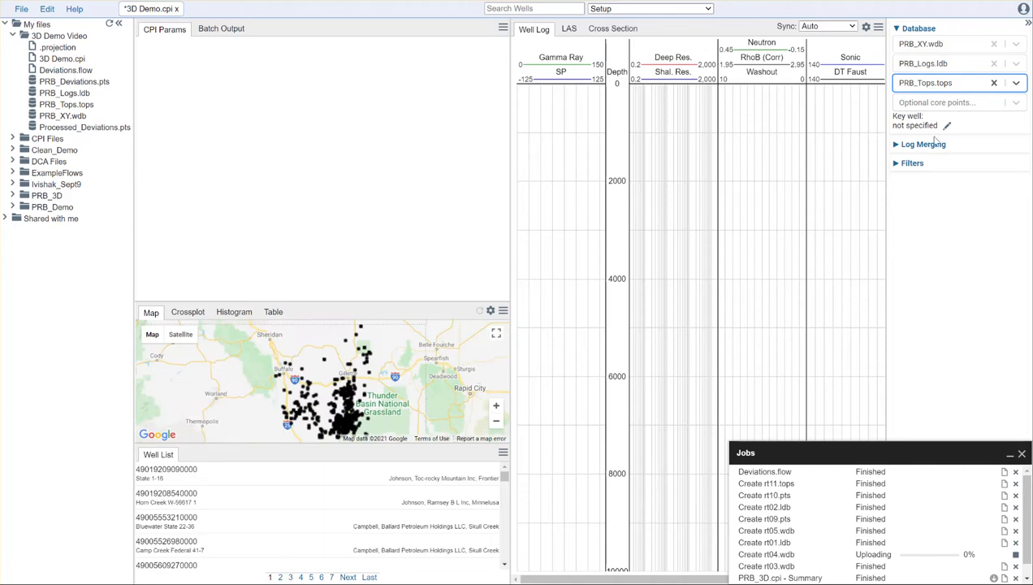
# Step: Find the well Mykonos 1-36 by searching for "mykon" and set it as the key well
pyautogui.click(553, 10)
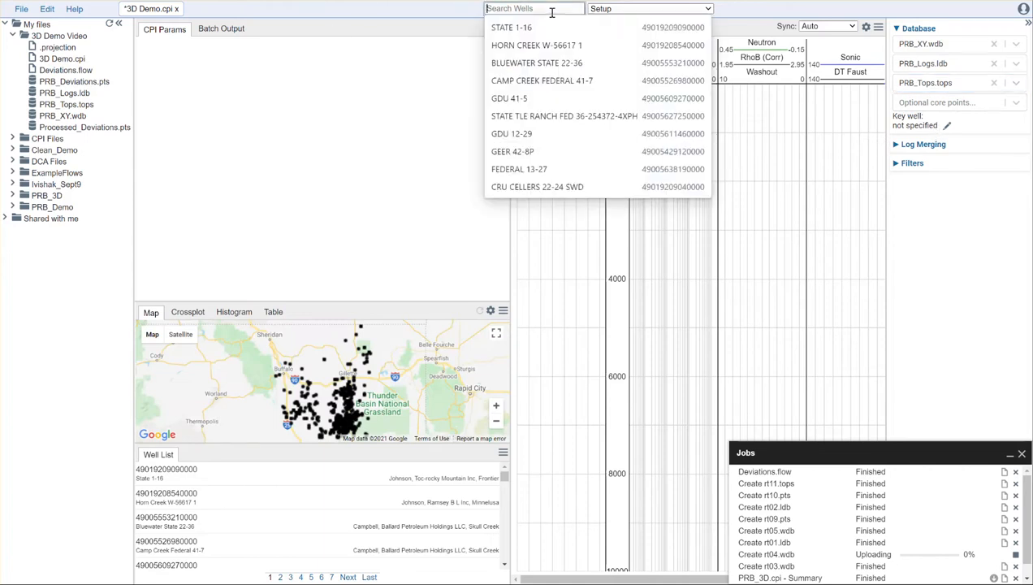
pyautogui.write('mykon')
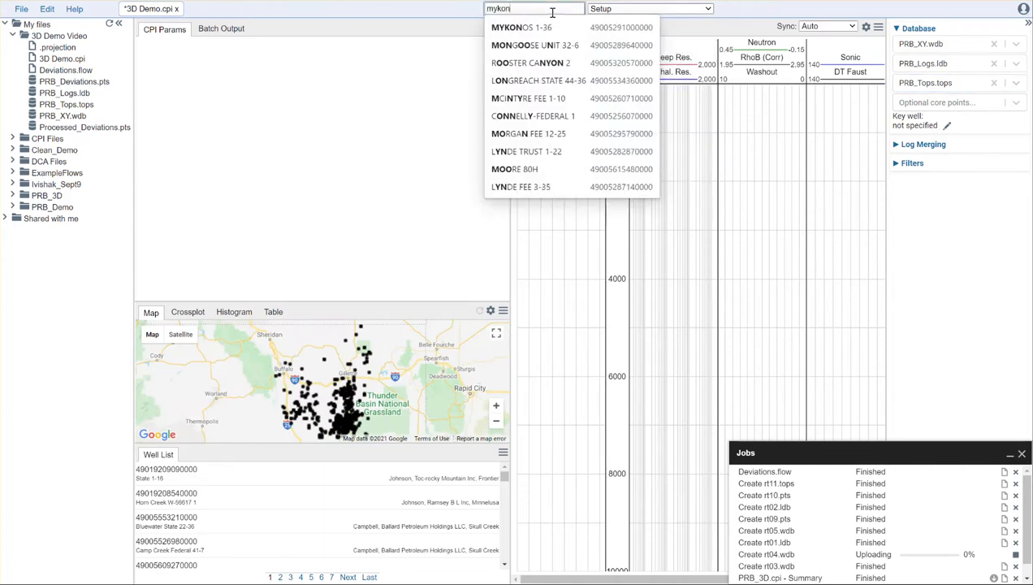
pyautogui.click(521, 28)
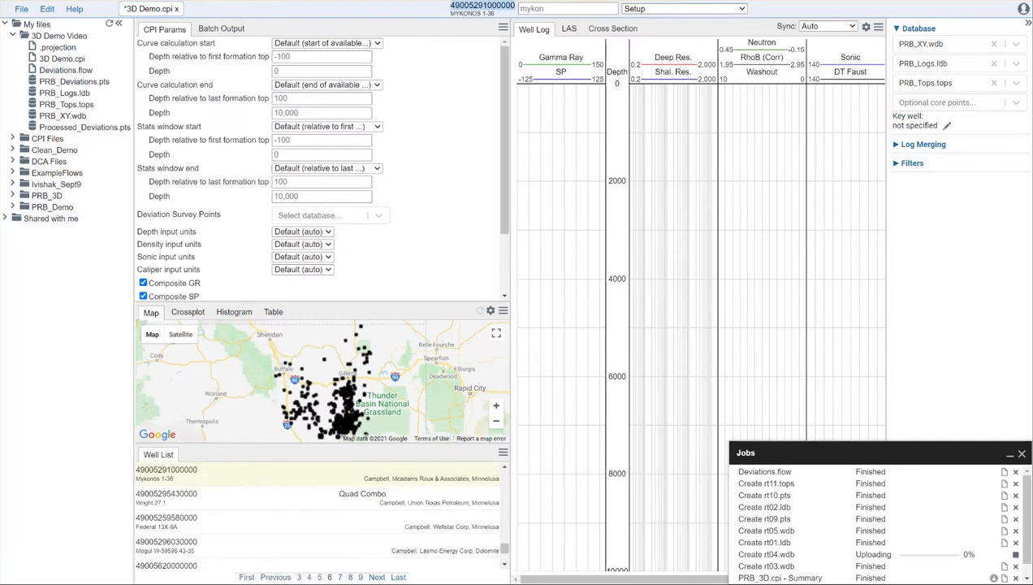
pyautogui.click(947, 125)
pyautogui.click(962, 235)
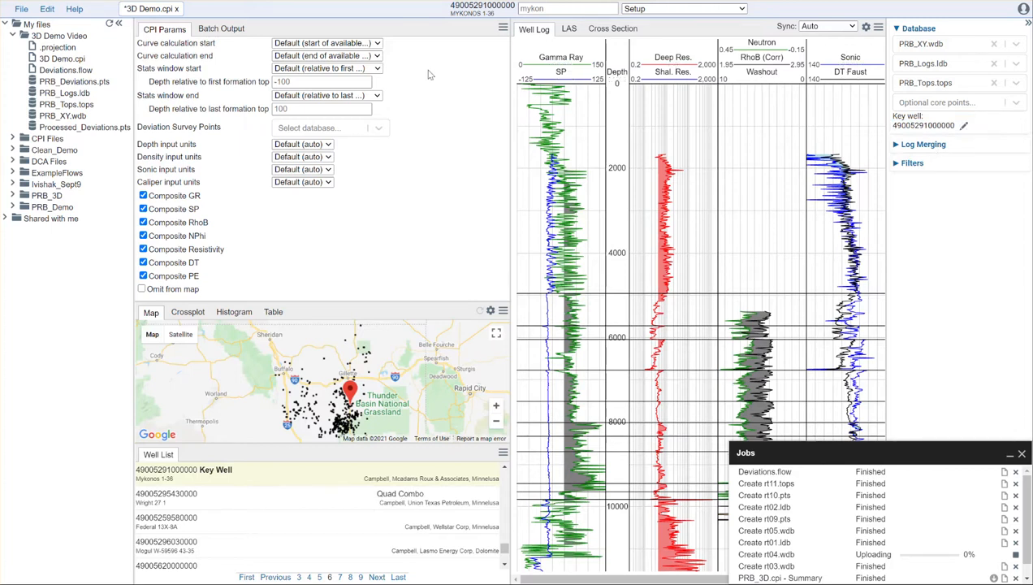
# Step: Switch the analysis from the Setup module to the (Beta) Deviation module
pyautogui.moveTo(149, 134)
pyautogui.click(735, 9)
pyautogui.scroll(-2, 700, 162)
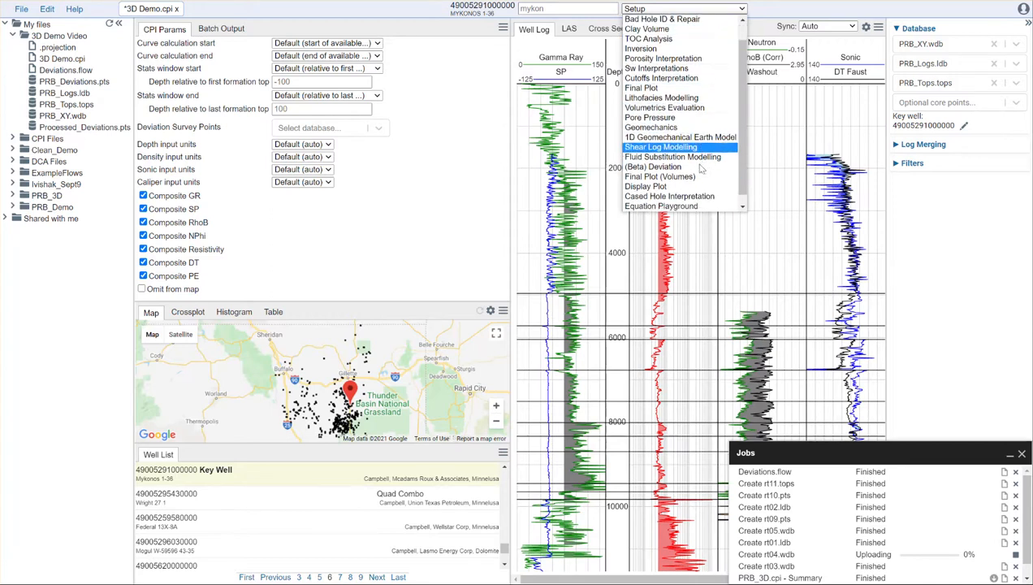
pyautogui.click(682, 158)
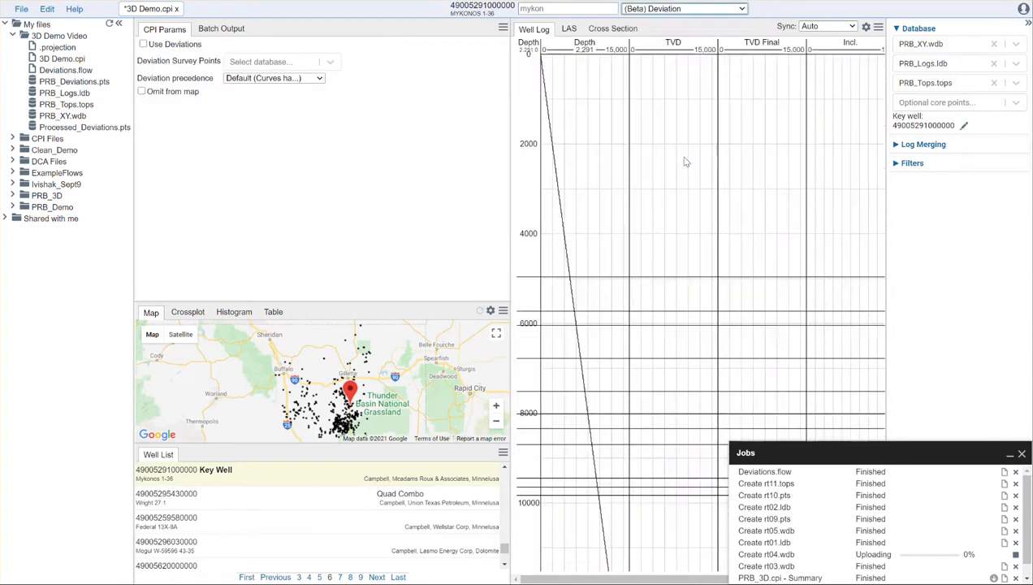
# Step: Set PRB_Deviations.pts as the deviation survey points, and save and close 3D Demo.cpi
pyautogui.click(328, 64)
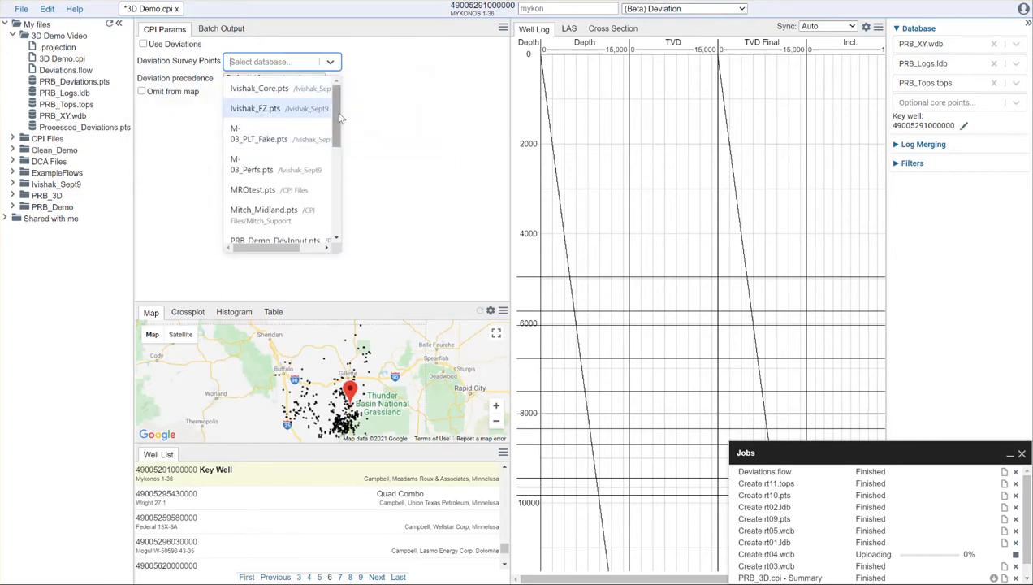
pyautogui.moveTo(338, 120); pyautogui.dragTo(339, 170)
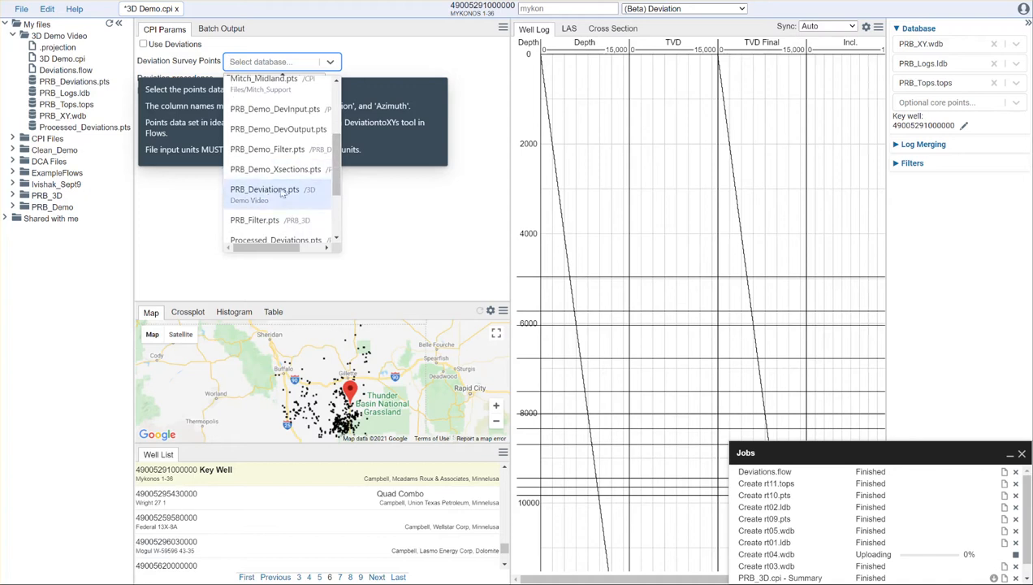
pyautogui.click(267, 193)
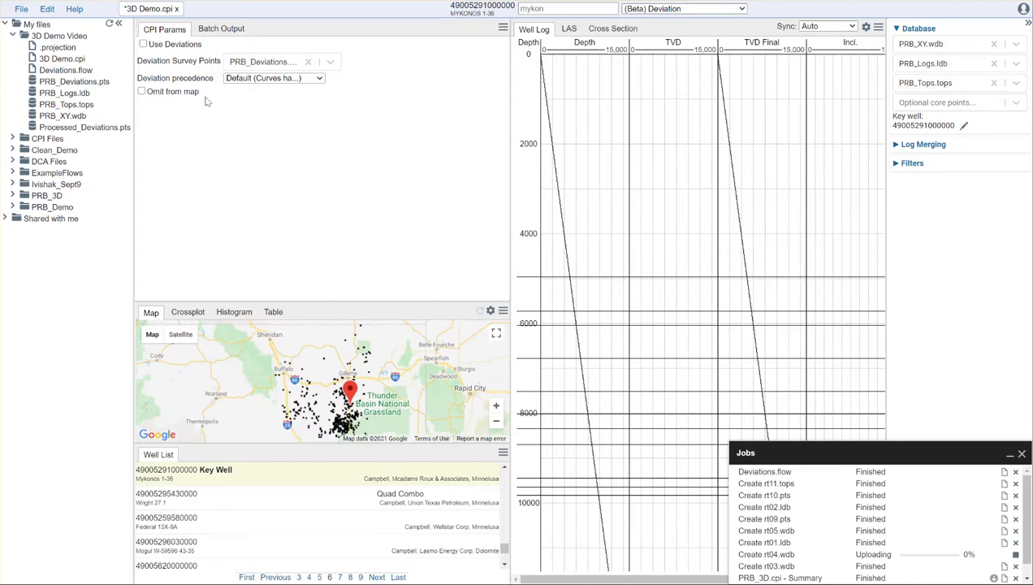
pyautogui.hotkey('ctrl', 's')
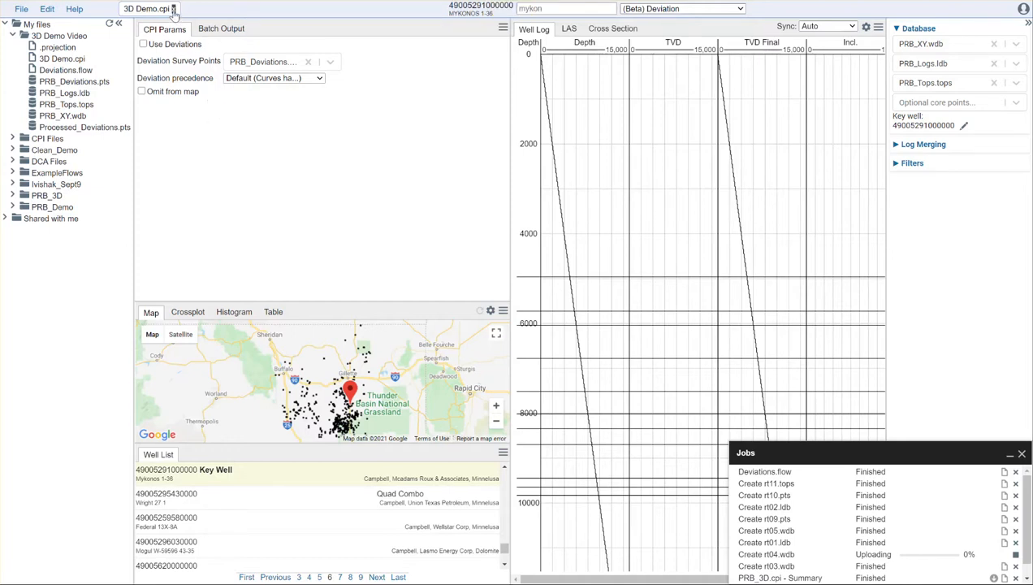
pyautogui.click(173, 9)
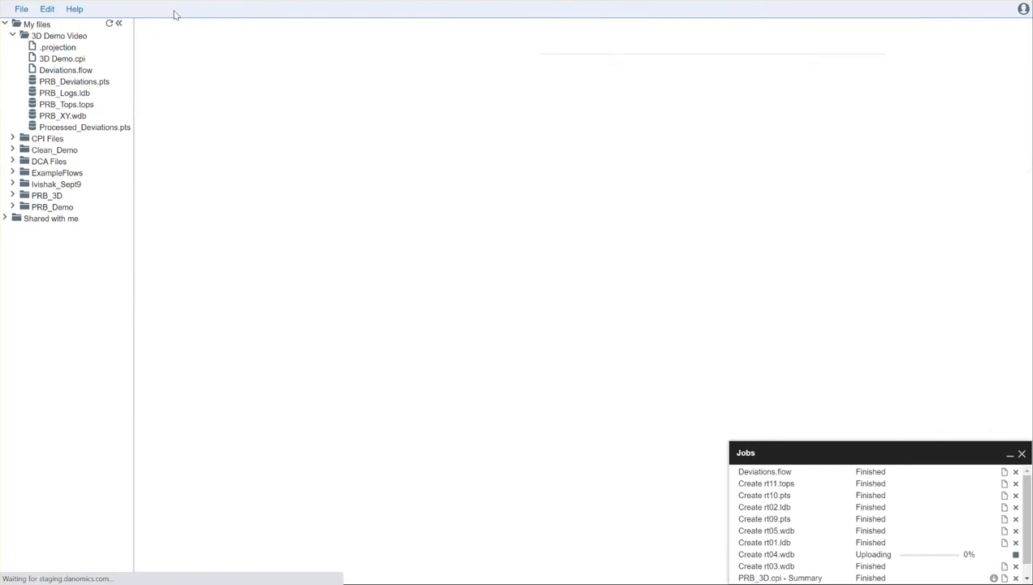
# Step: Create a new map named 3D Demo.map in the 3D Demo Video folder
pyautogui.rightClick(65, 40)
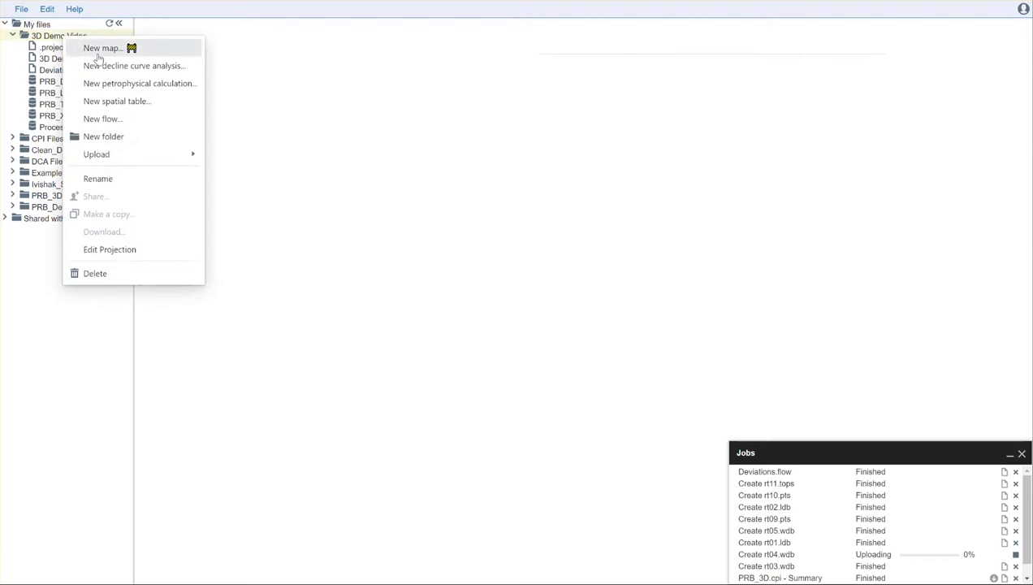
pyautogui.click(98, 50)
pyautogui.write('3D Demo.map')
pyautogui.click(641, 329)
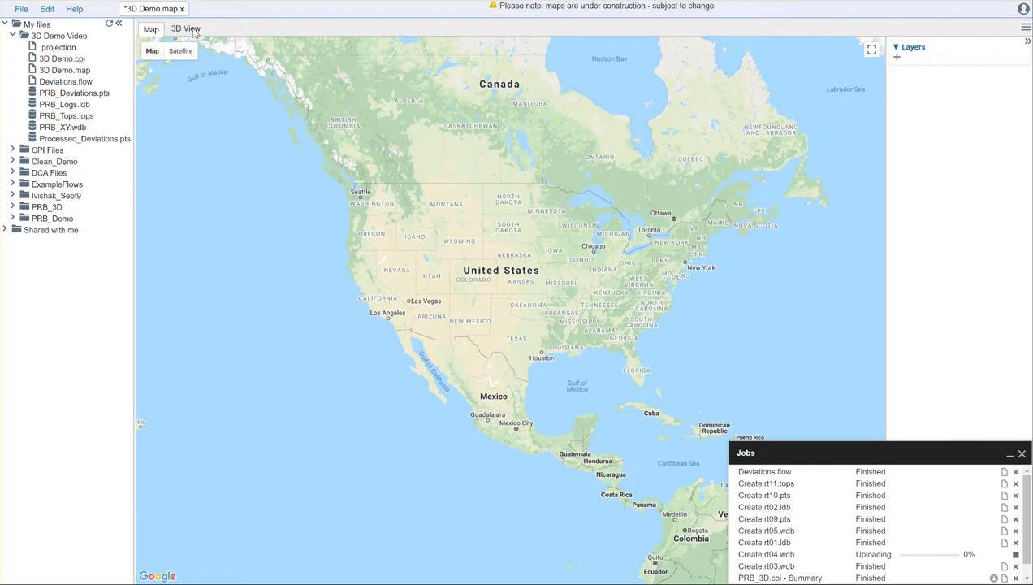
# Step: Add a Well Markers layer to the map using the PRB_XY.wdb well headers from 3D Demo Video
pyautogui.click(897, 58)
pyautogui.click(492, 269)
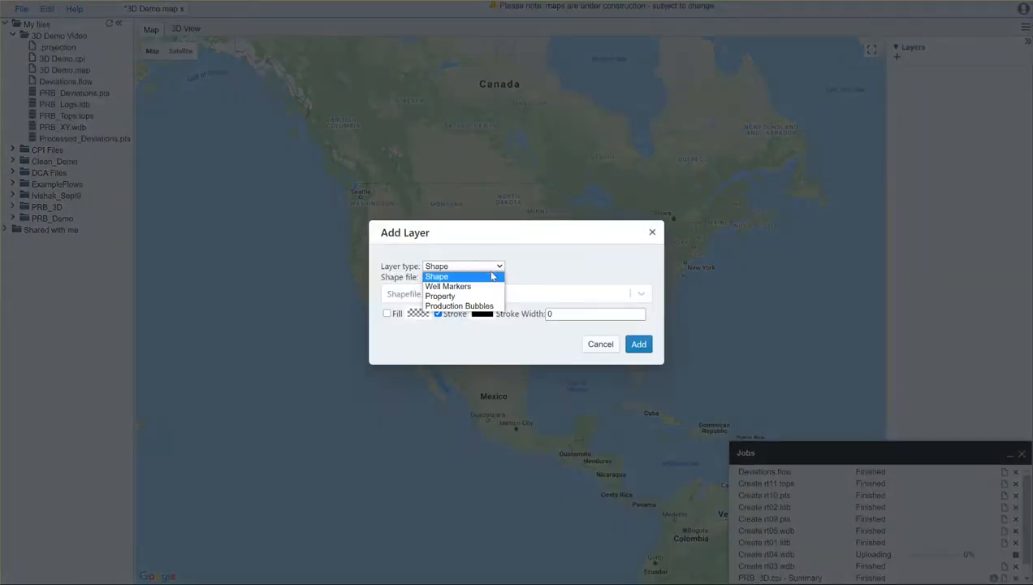
pyautogui.click(483, 287)
pyautogui.click(477, 198)
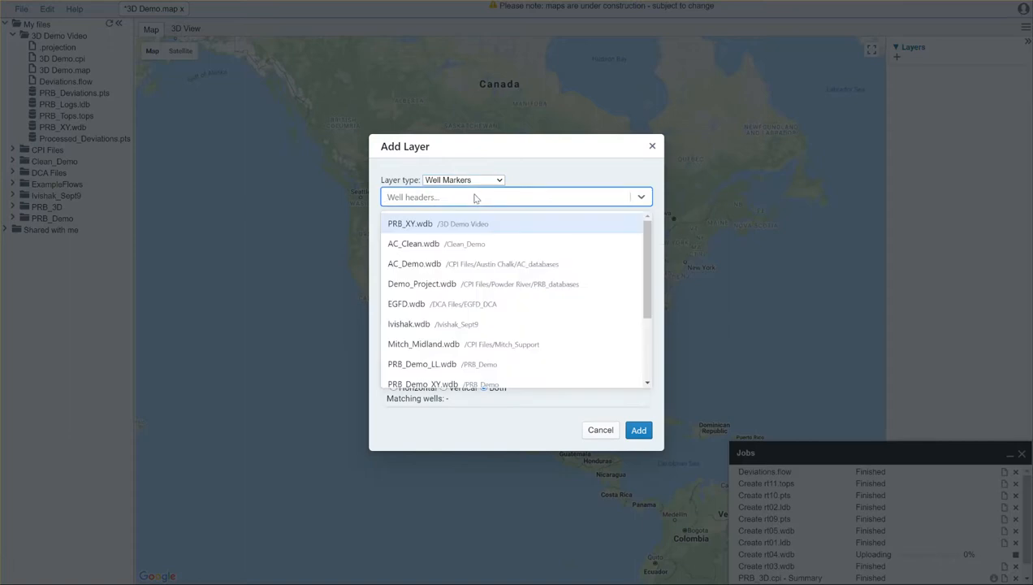
pyautogui.click(444, 225)
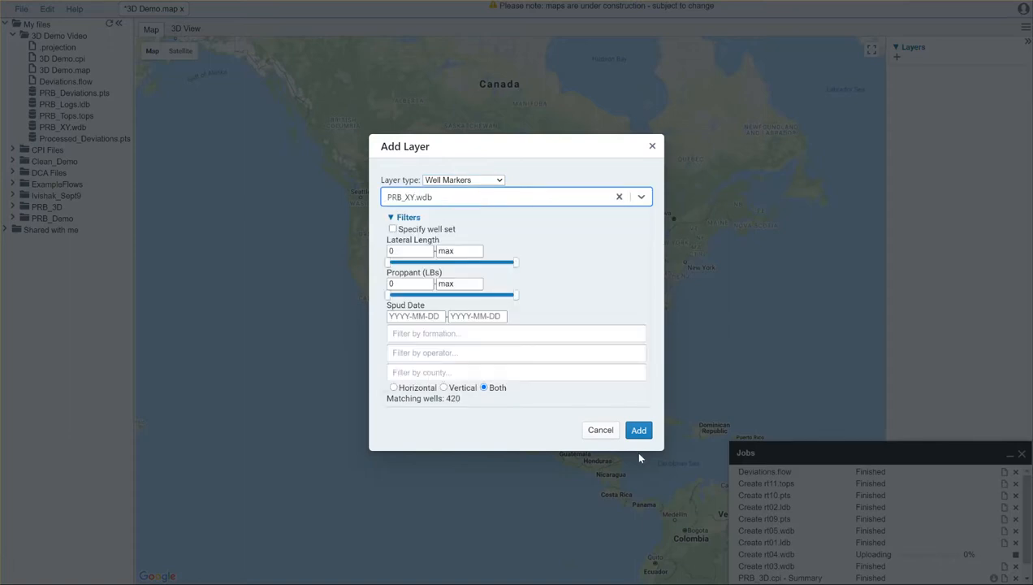
pyautogui.click(639, 430)
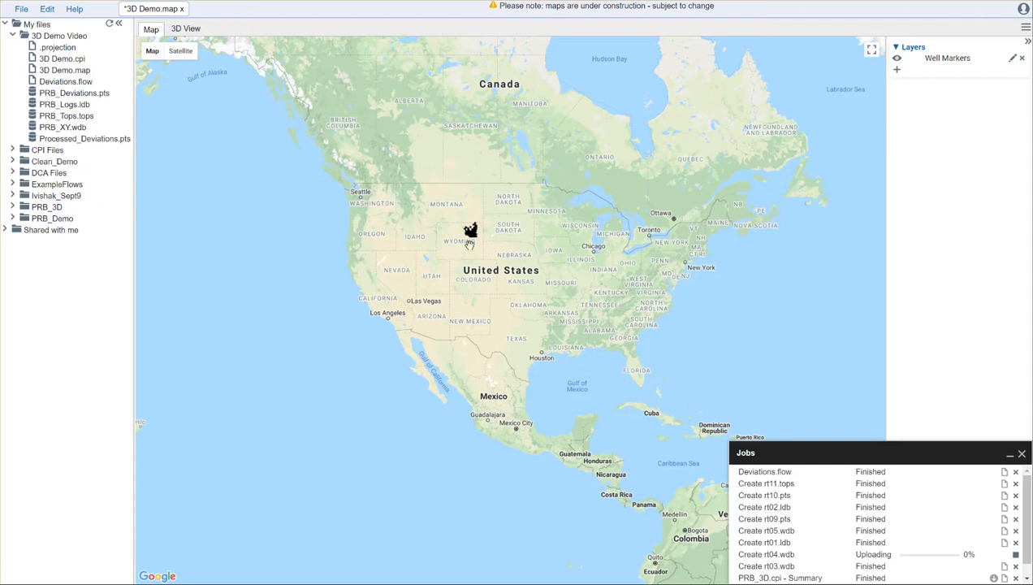
# Step: Examine the well markers and horizontal well paths around Wright, Wyoming, on the map
pyautogui.scroll(2, 469, 244)
pyautogui.moveTo(469, 244); pyautogui.dragTo(454, 345)
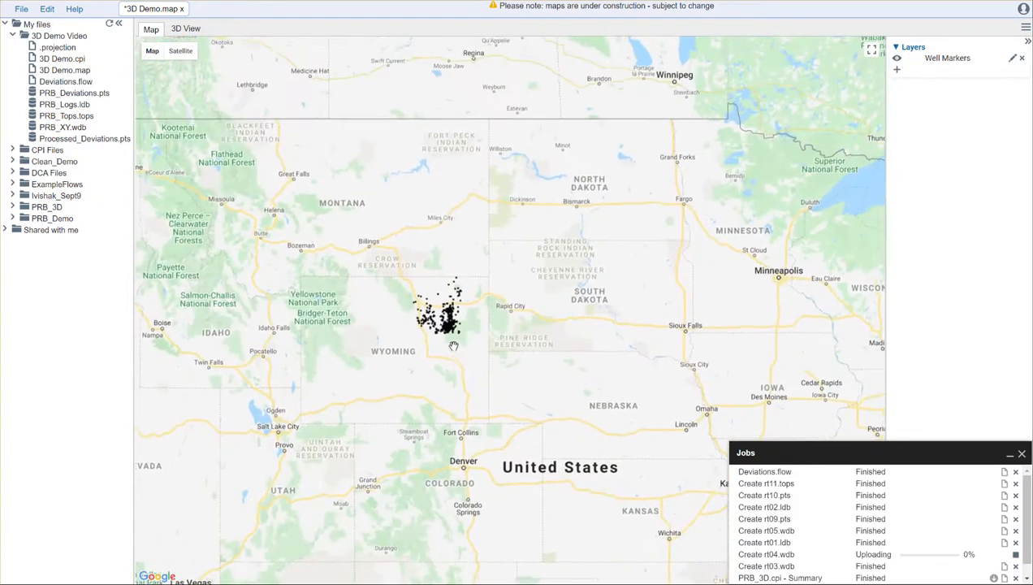
pyautogui.scroll(2, 453, 345)
pyautogui.moveTo(416, 308); pyautogui.dragTo(420, 370)
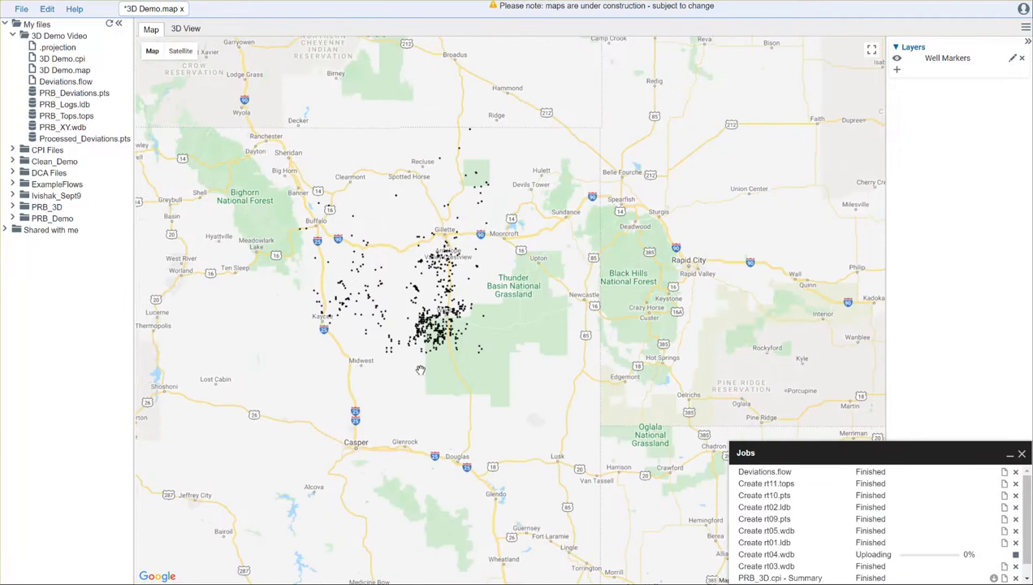
pyautogui.scroll(1, 408, 347)
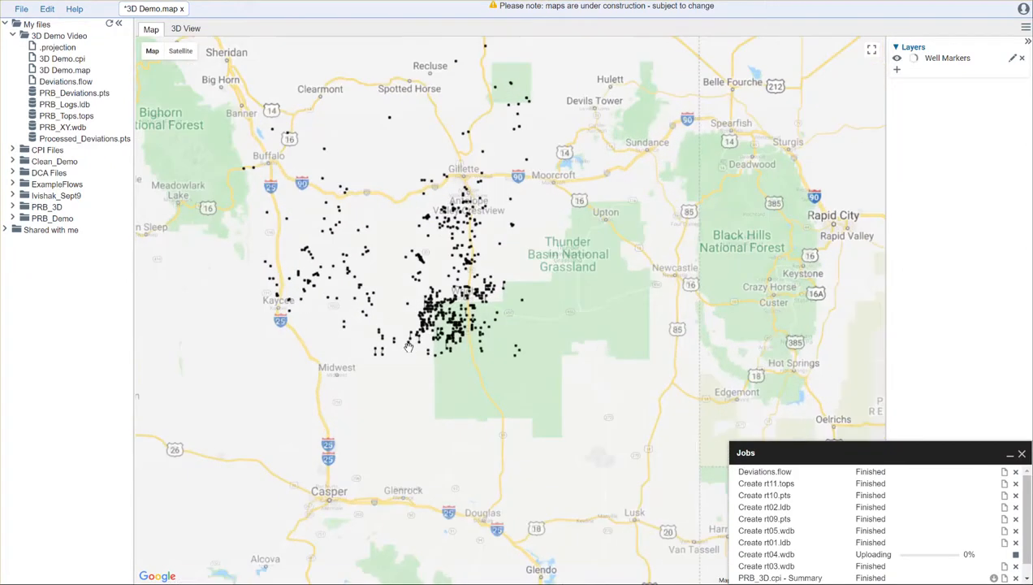
pyautogui.scroll(2, 453, 345)
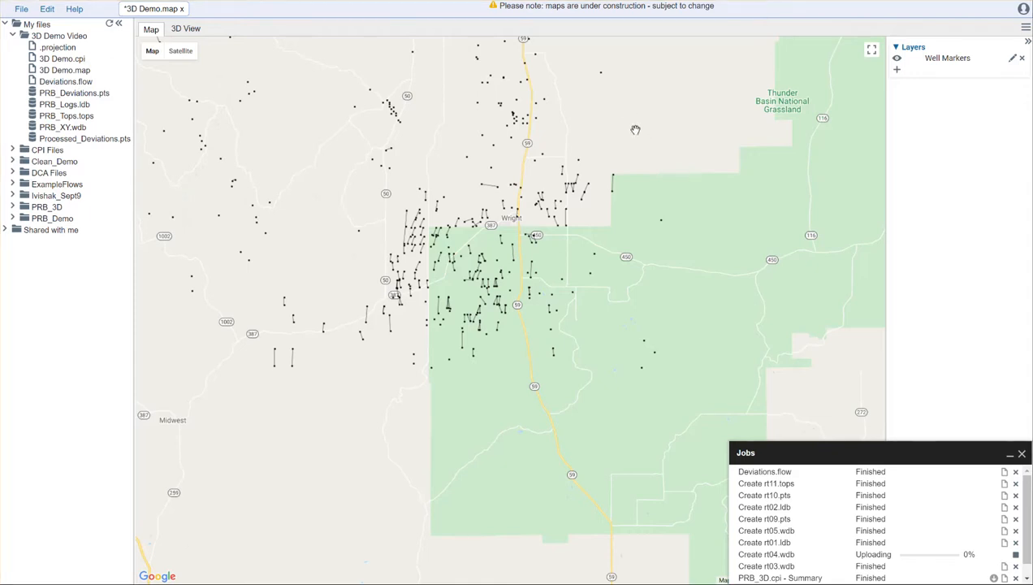
# Step: Split the window and move the 3D View into a pane beside the map, with the map's layer list collapsed
pyautogui.click(1023, 29)
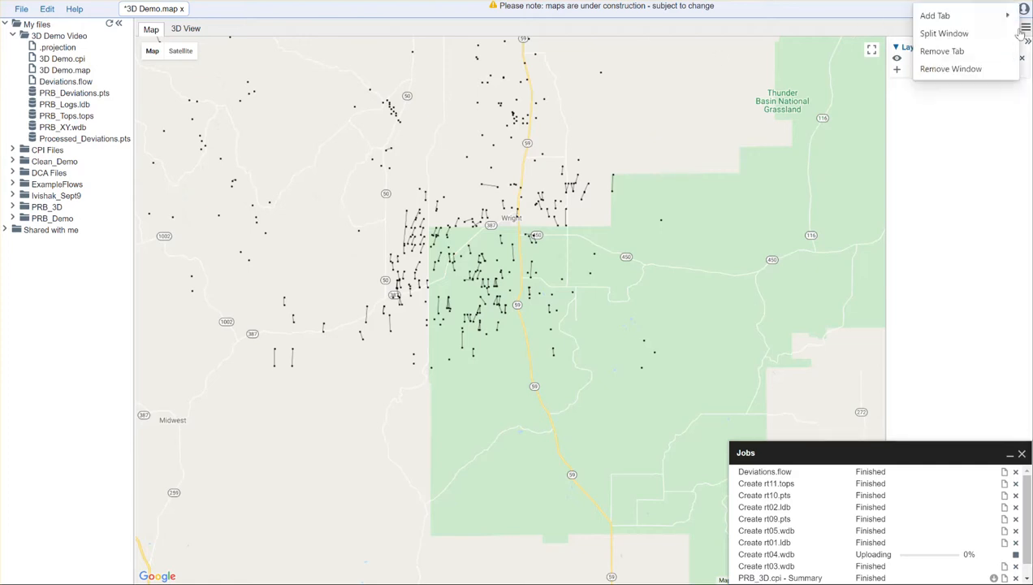
pyautogui.click(962, 35)
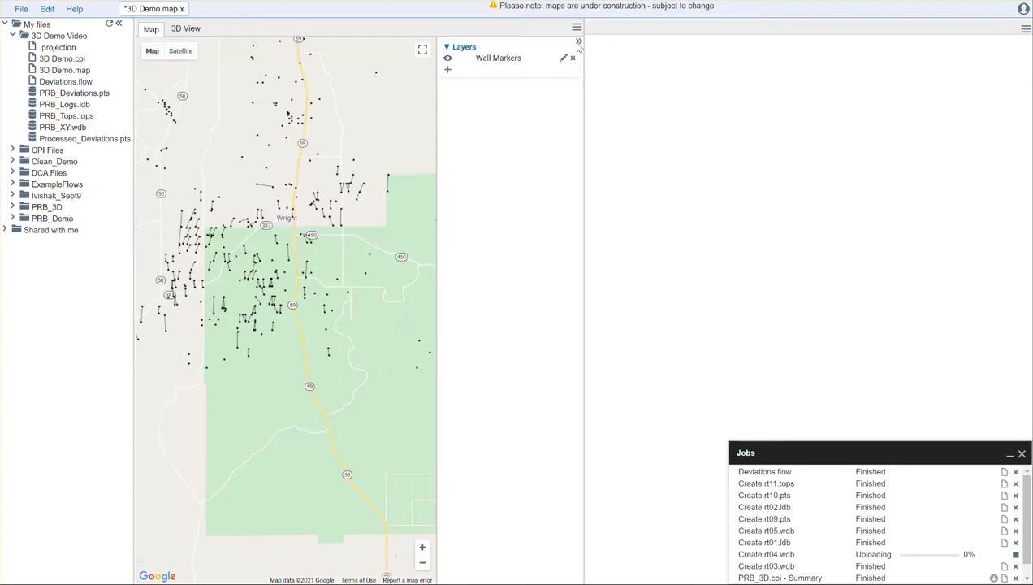
pyautogui.click(577, 43)
pyautogui.moveTo(583, 57); pyautogui.dragTo(541, 64)
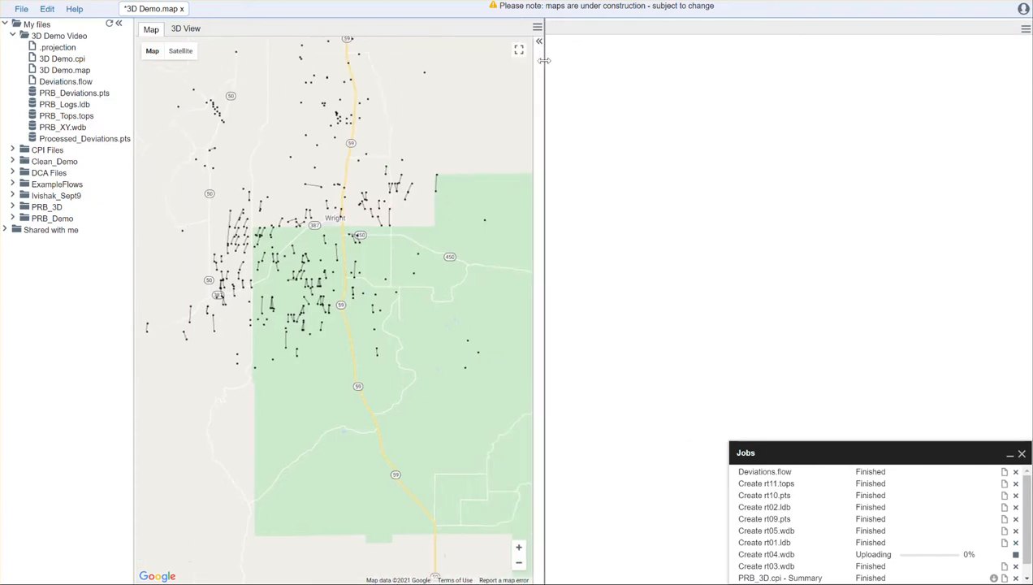
pyautogui.moveTo(181, 33); pyautogui.dragTo(573, 37)
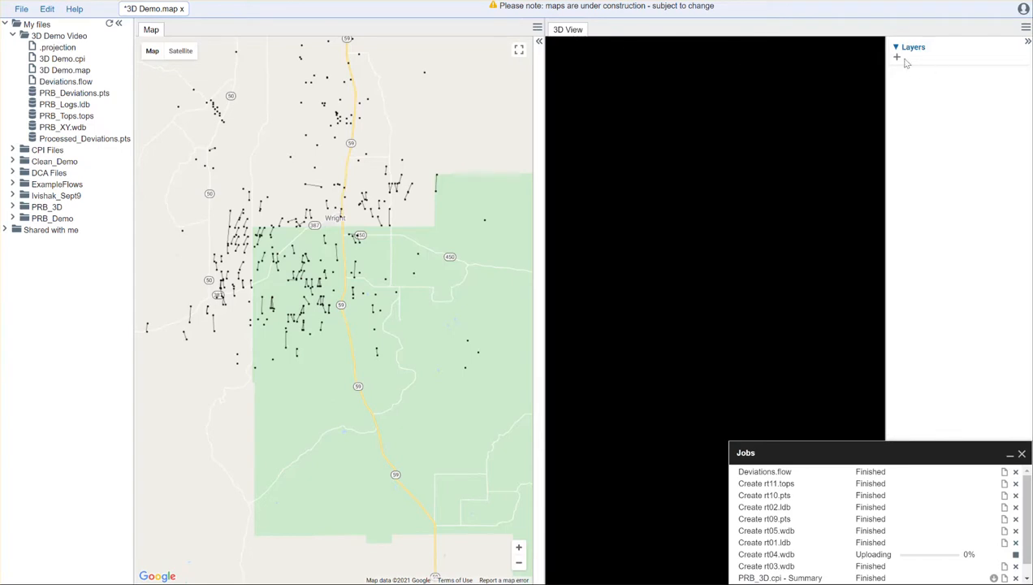
# Step: Add a Well Markers layer to the 3D view using the PRB_XY.wdb well headers
pyautogui.click(897, 59)
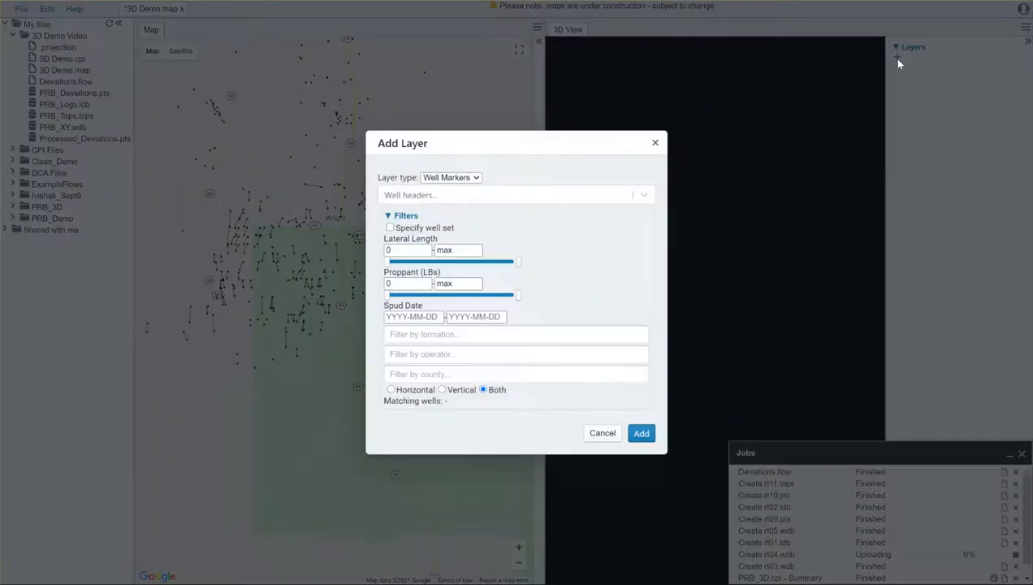
pyautogui.click(449, 197)
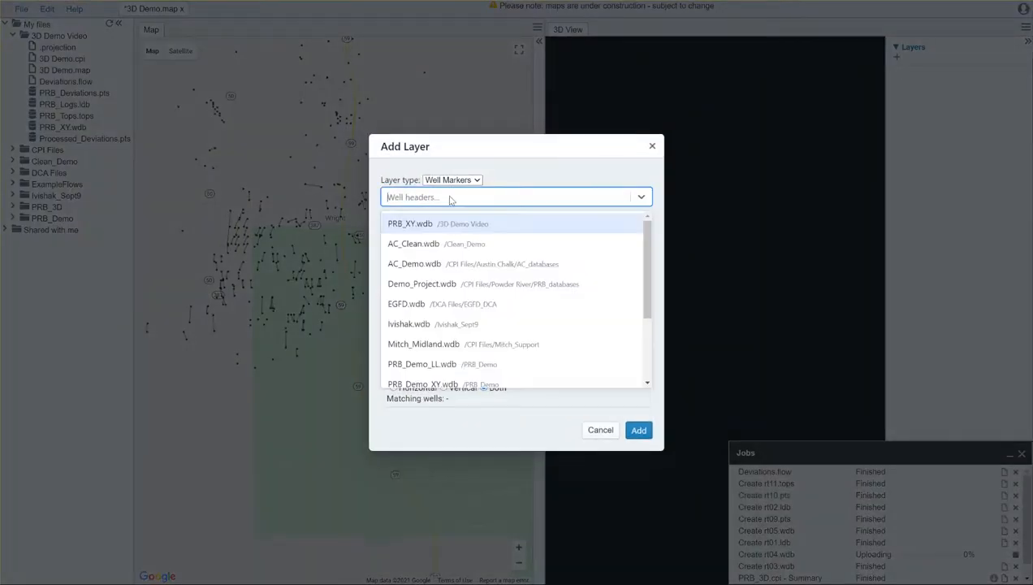
pyautogui.click(460, 225)
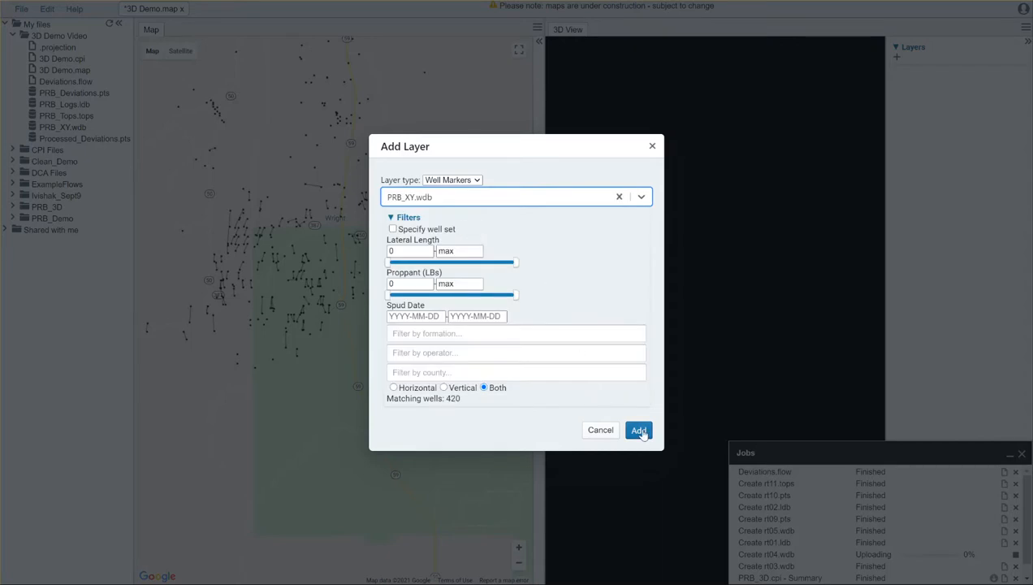
pyautogui.click(640, 430)
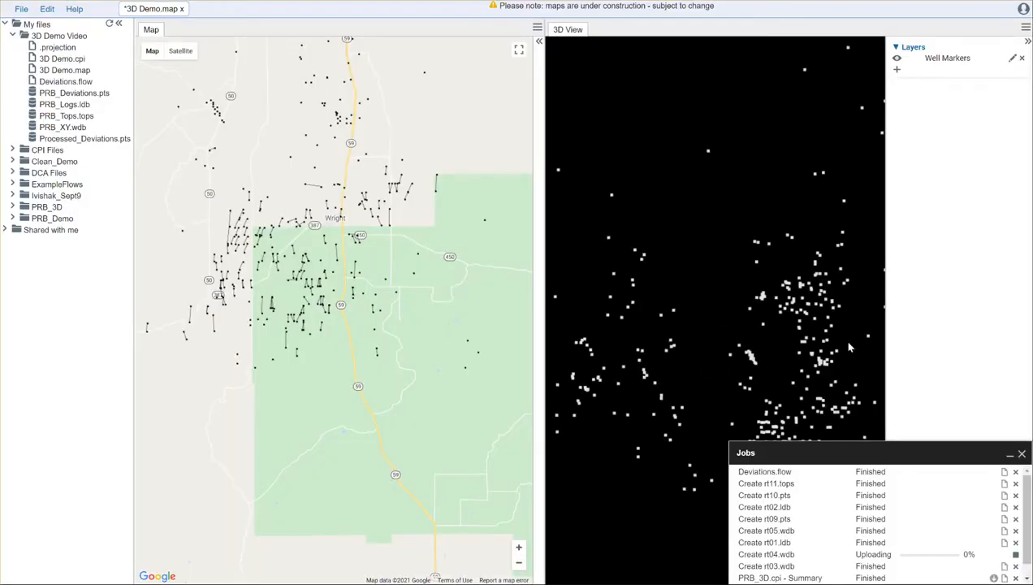
# Step: Add a Wellbore layer to the 3D view using PRB_XY.wdb headers and Processed_Deviations.pts points, and minimise the Jobs list
pyautogui.click(896, 71)
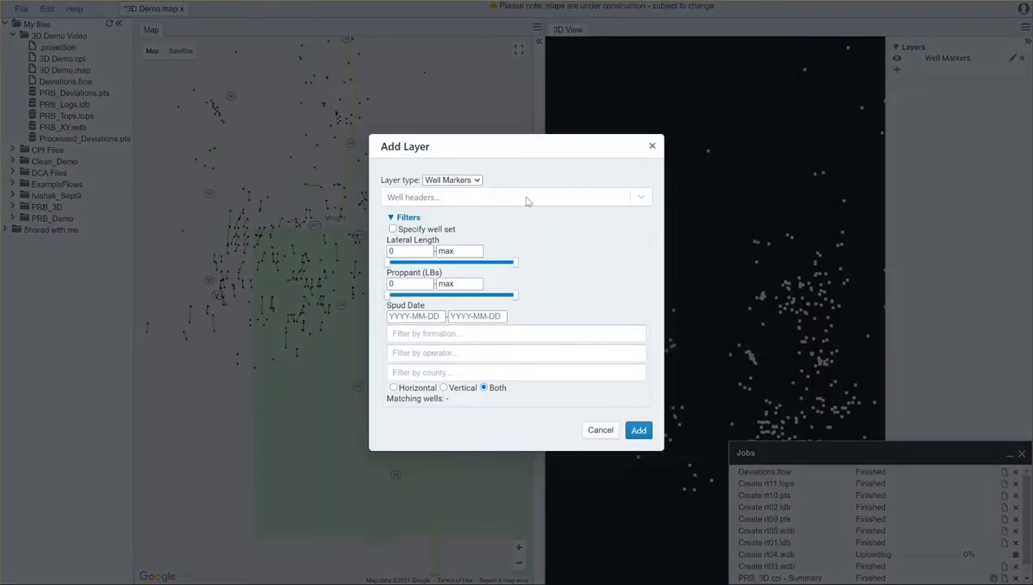
pyautogui.click(476, 181)
pyautogui.click(448, 200)
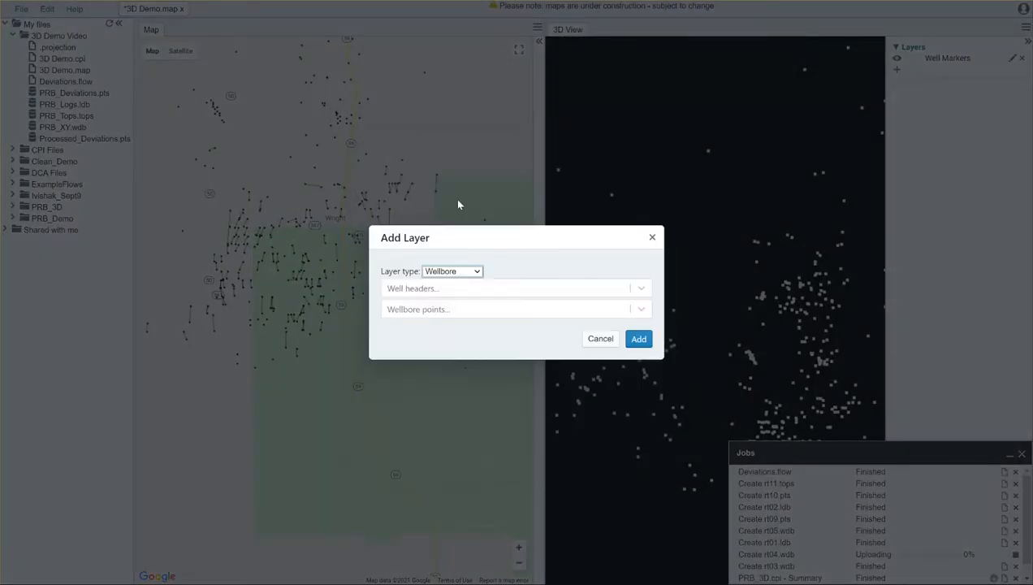
pyautogui.click(481, 290)
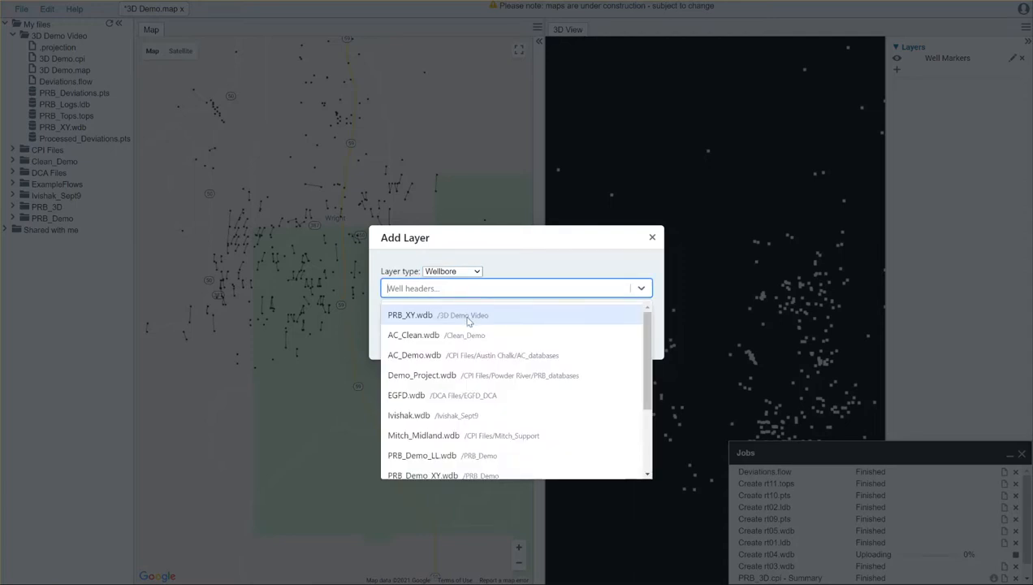
pyautogui.click(468, 322)
pyautogui.click(456, 313)
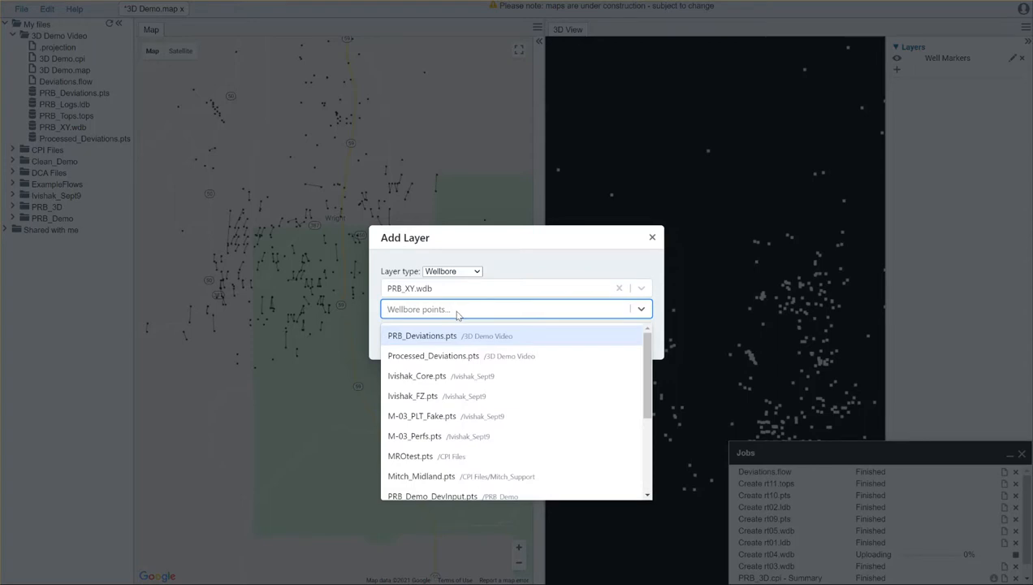
pyautogui.click(456, 359)
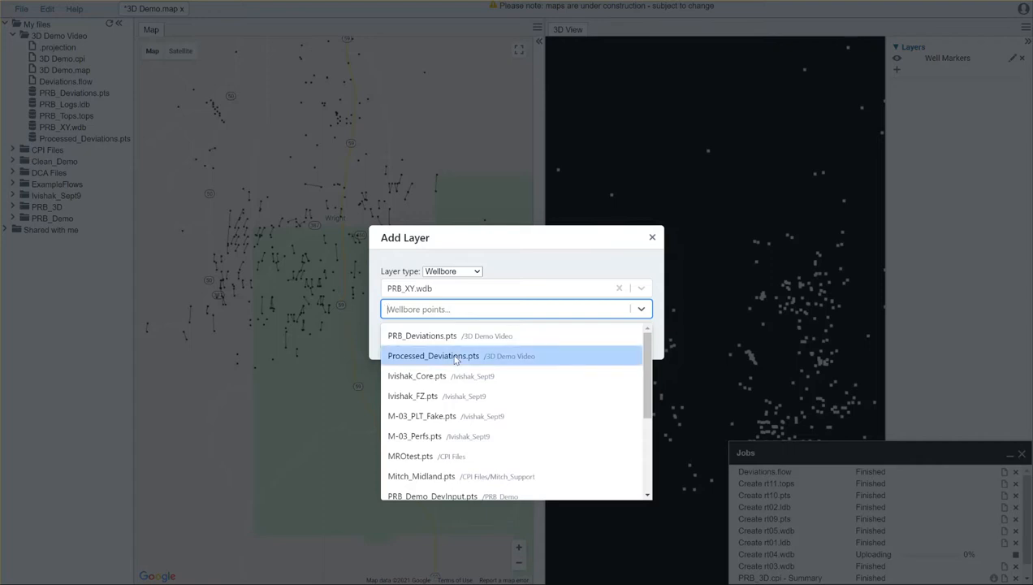
pyautogui.click(648, 343)
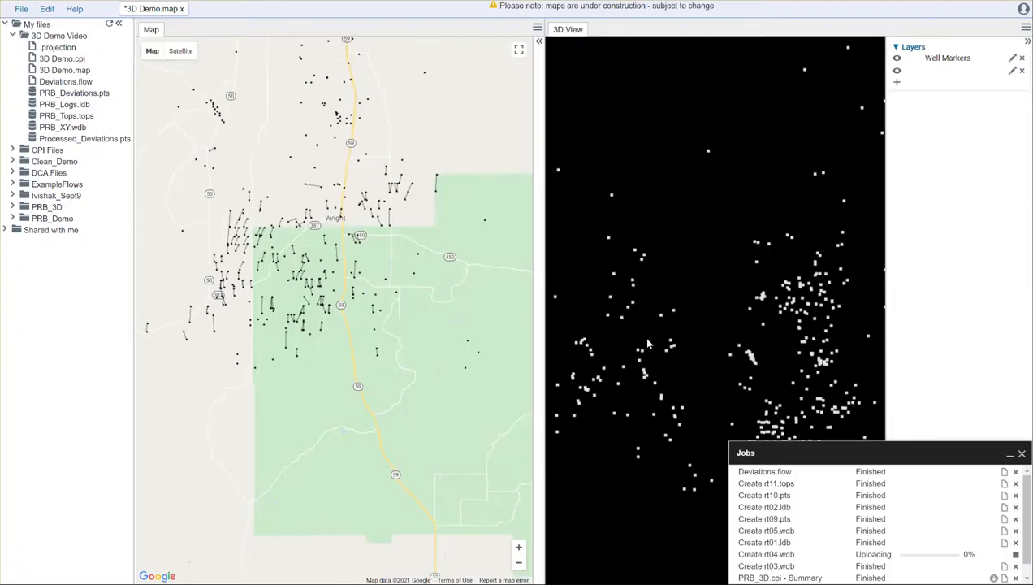
pyautogui.click(1009, 454)
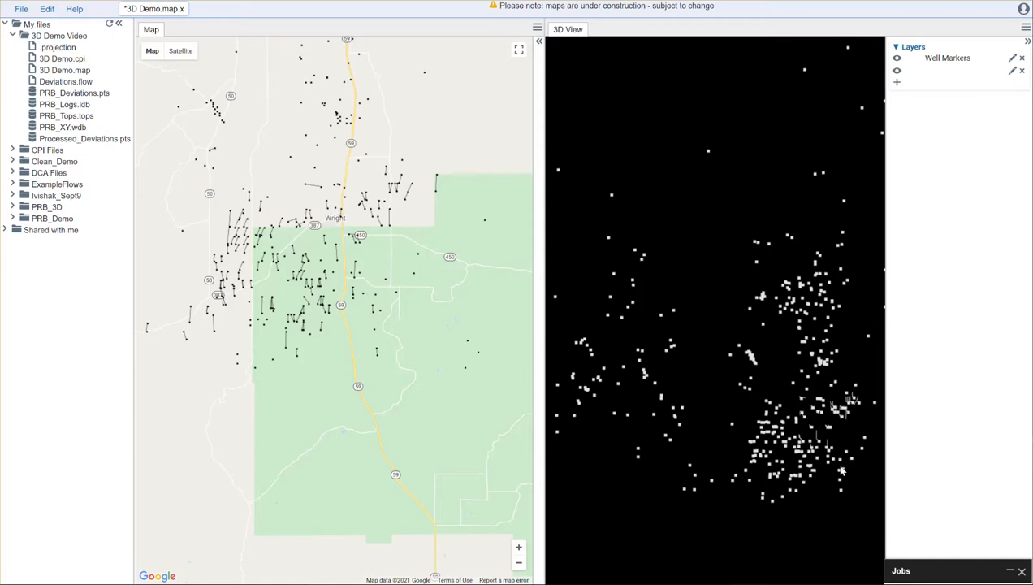
# Step: Examine the deviated wellbores below the well markers in the 3D view from several angles and distances
pyautogui.scroll(-2, 291, 316)
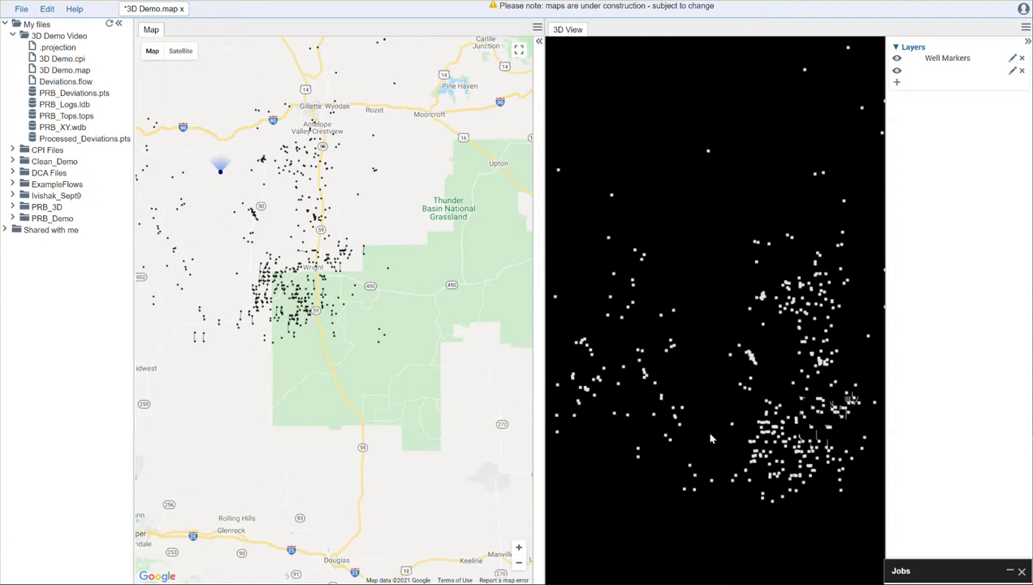
pyautogui.scroll(2, 744, 445)
pyautogui.moveTo(744, 446); pyautogui.dragTo(712, 381)
pyautogui.moveTo(780, 420)
pyautogui.mouseDown()
pyautogui.moveTo(760, 384)
pyautogui.moveTo(789, 362)
pyautogui.moveTo(751, 320)
pyautogui.moveTo(767, 356)
pyautogui.mouseUp()
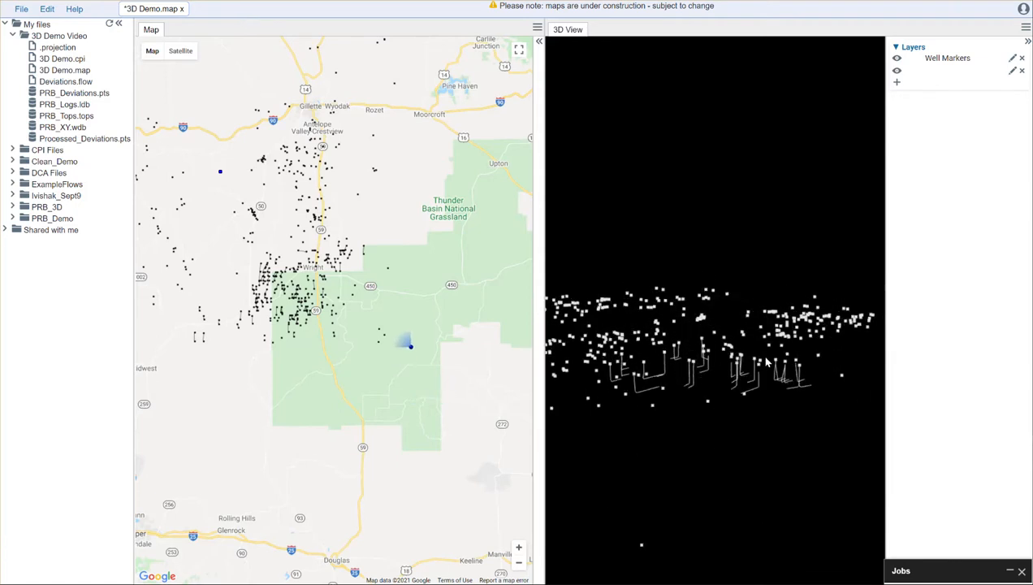
pyautogui.scroll(-5, 766, 362)
pyautogui.scroll(10, 764, 363)
pyautogui.scroll(-5, 764, 385)
pyautogui.moveTo(759, 380)
pyautogui.mouseDown()
pyautogui.moveTo(770, 393)
pyautogui.moveTo(755, 384)
pyautogui.moveTo(746, 417)
pyautogui.moveTo(733, 409)
pyautogui.mouseUp()
pyautogui.scroll(5, 741, 402)
pyautogui.scroll(3, 735, 413)
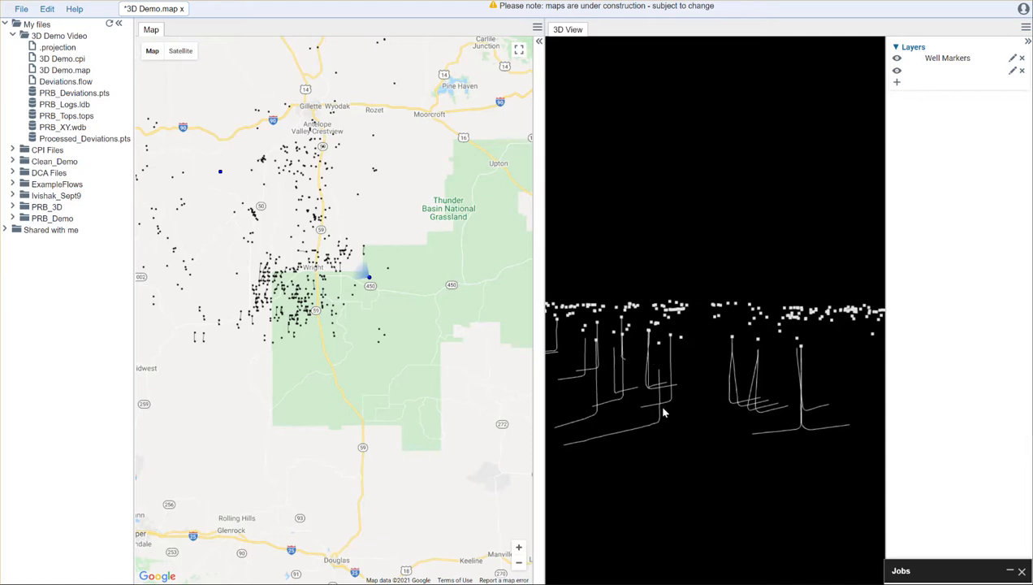
pyautogui.scroll(5, 650, 443)
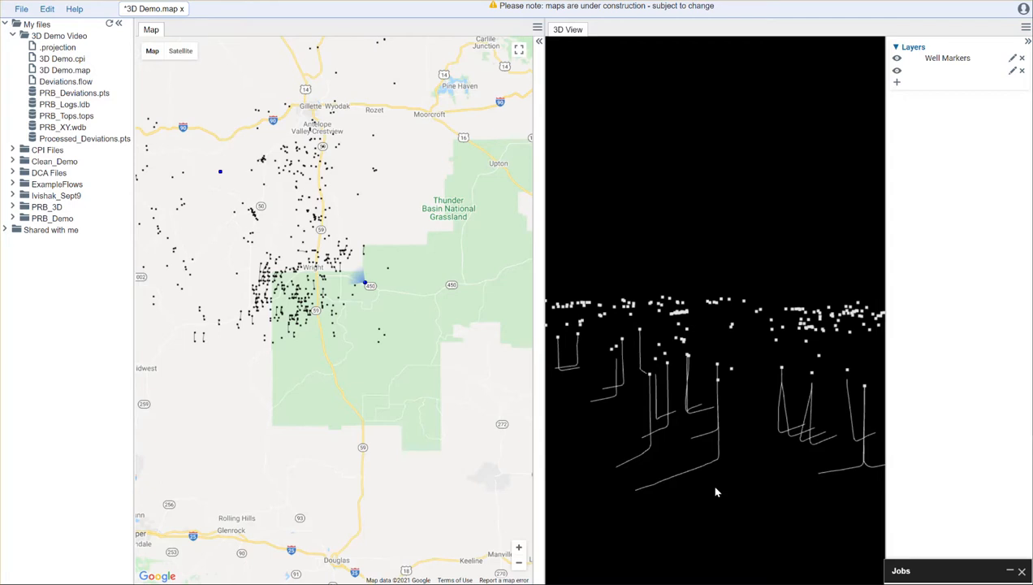
pyautogui.moveTo(737, 493)
pyautogui.mouseDown()
pyautogui.moveTo(726, 493)
pyautogui.moveTo(760, 494)
pyautogui.moveTo(730, 494)
pyautogui.mouseUp()
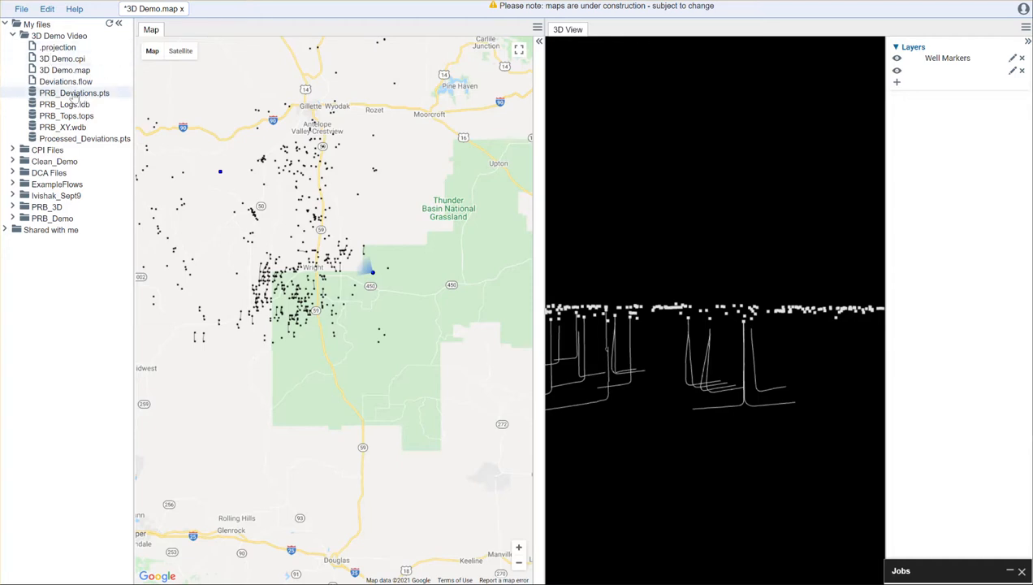
# Step: Open Deviations.flow and review its DeviationsToXYZ column assignments and its PointsOutput file name
pyautogui.doubleClick(72, 84)
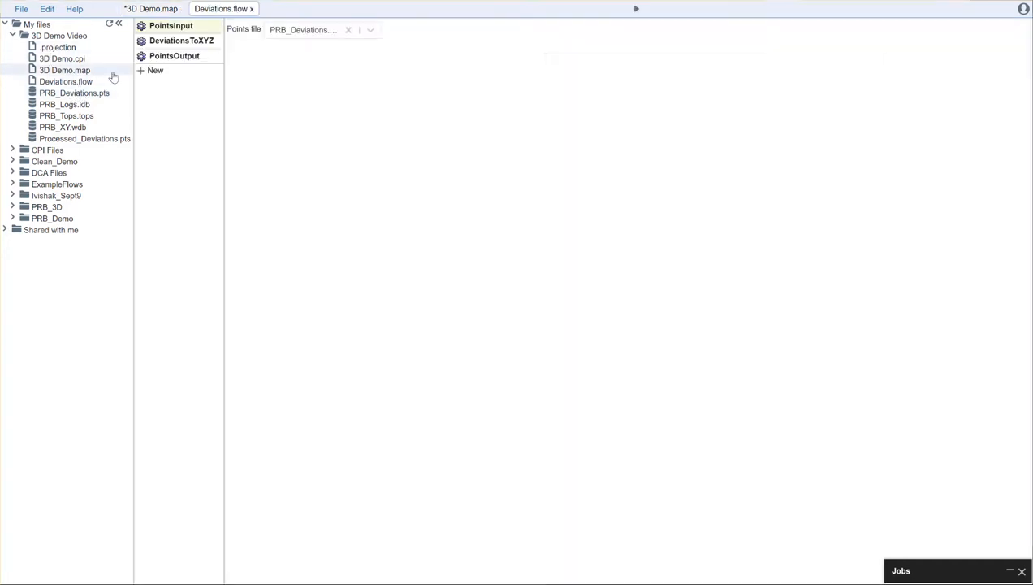
pyautogui.click(187, 40)
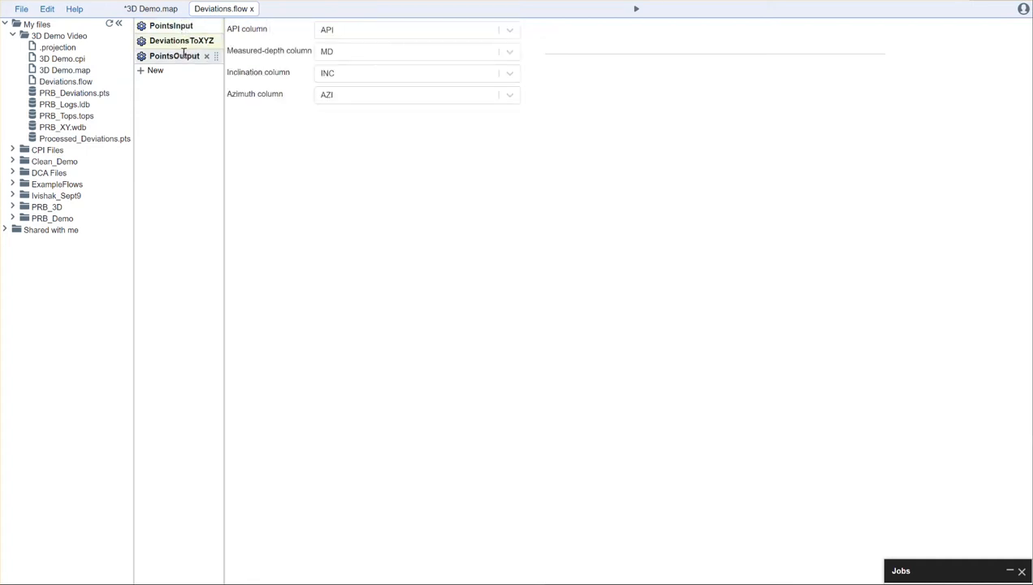
pyautogui.click(184, 55)
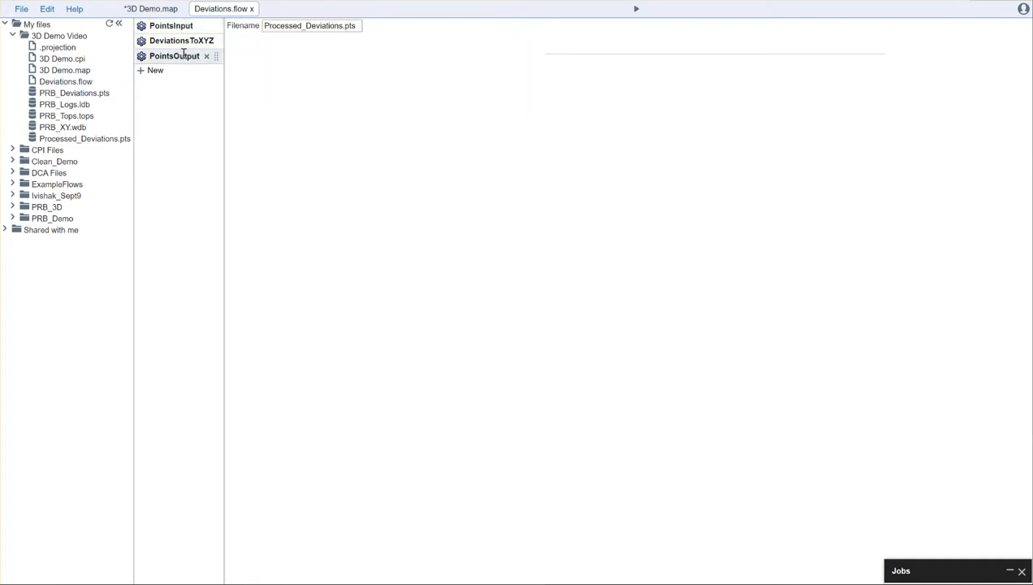
# Step: Open the projection settings of the 3D Demo Video folder and view the full .prj definition
pyautogui.rightClick(64, 37)
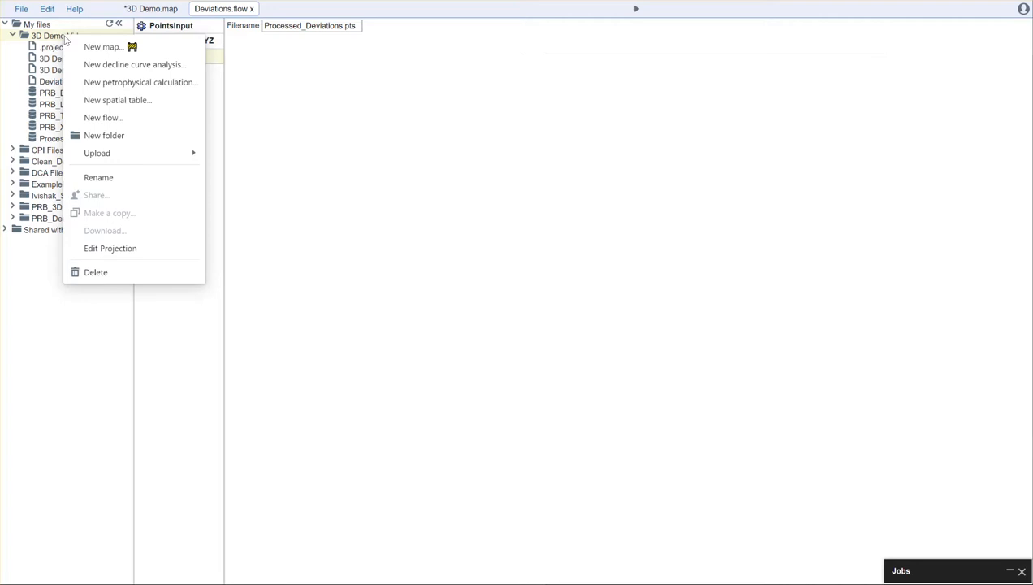
pyautogui.click(128, 248)
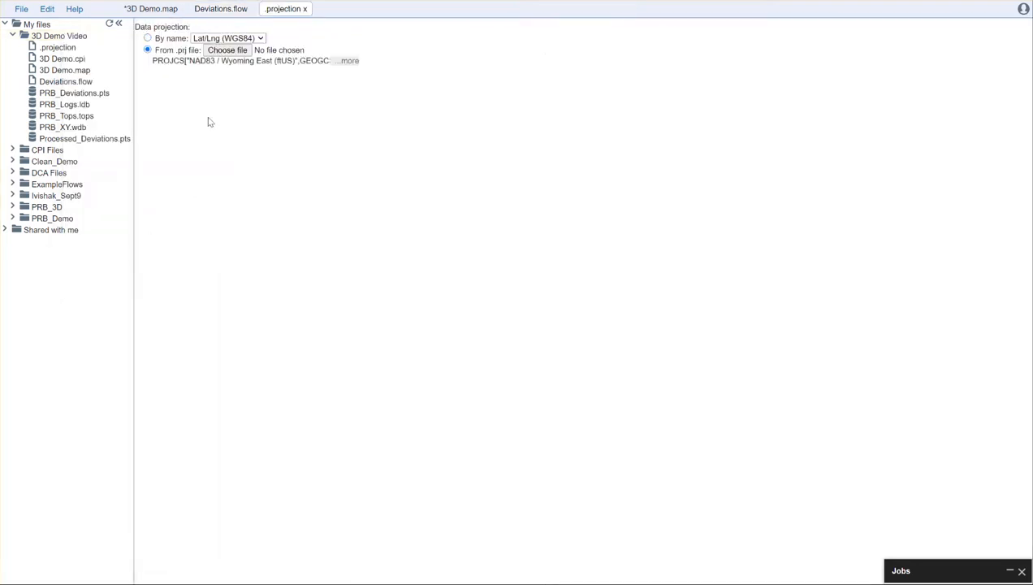
pyautogui.click(341, 61)
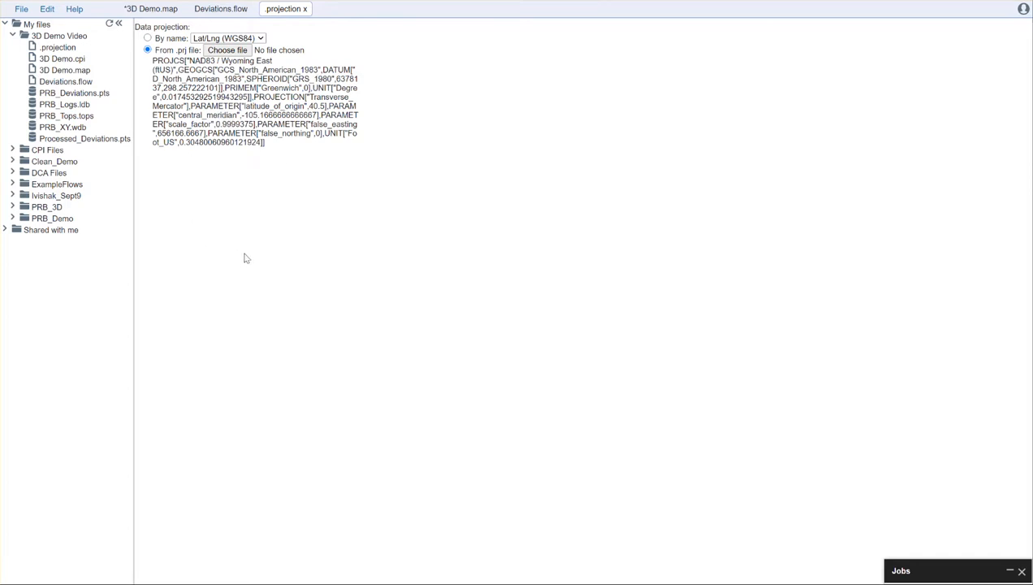
# Step: Check the deviation survey points setting in 3D Demo.cpi and return to 3D Demo.map
pyautogui.doubleClick(69, 61)
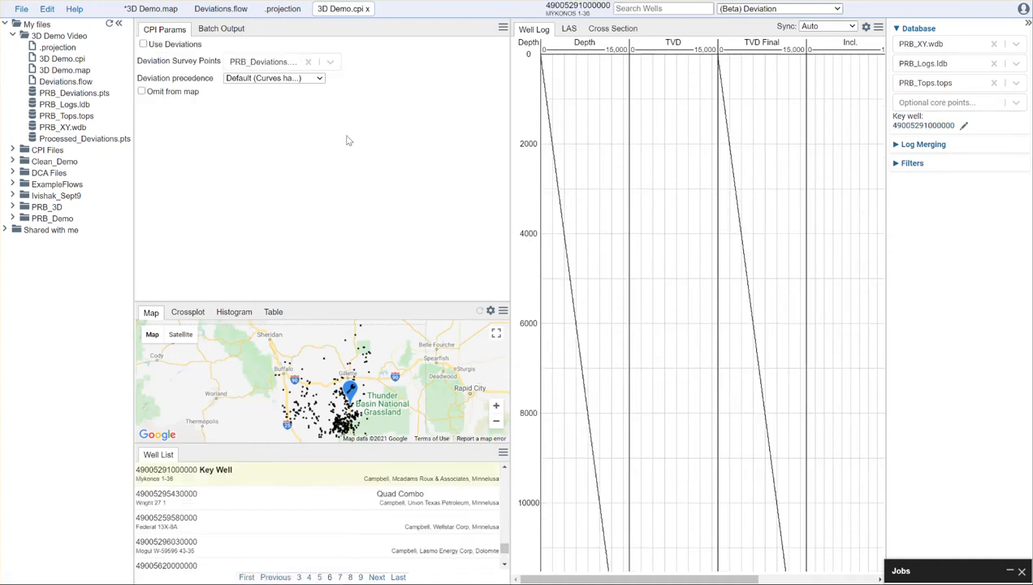
pyautogui.moveTo(263, 63)
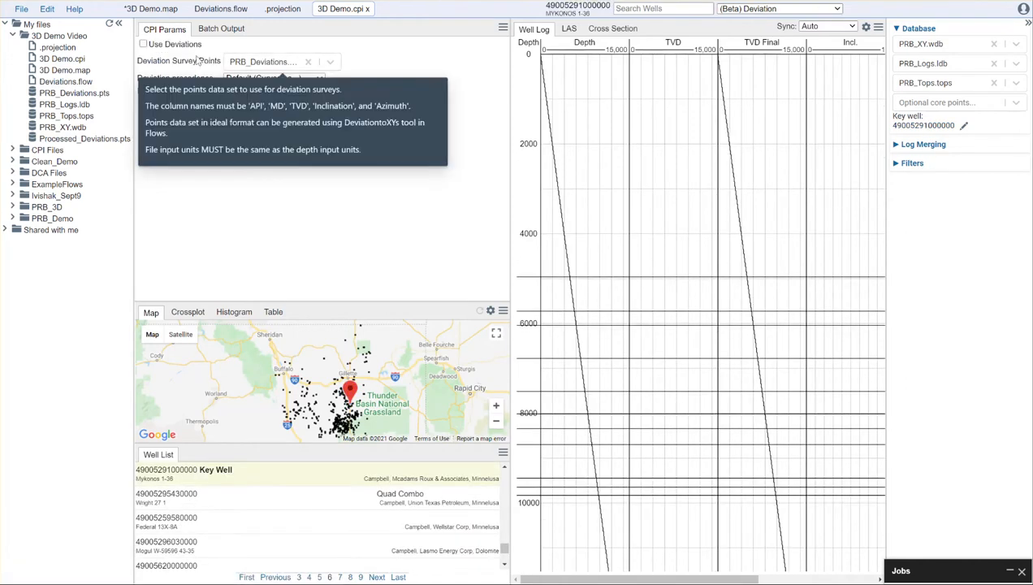
pyautogui.doubleClick(61, 71)
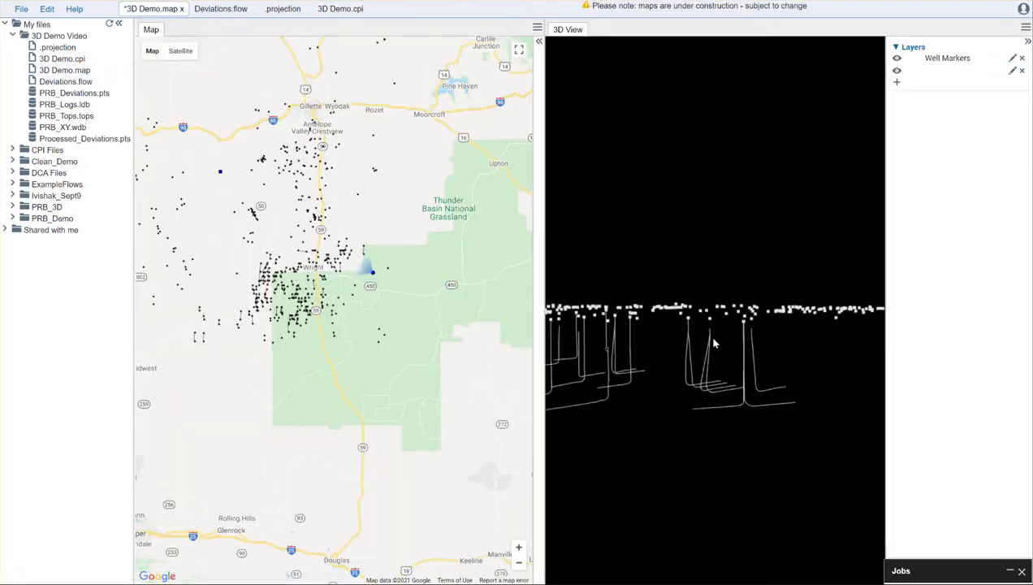